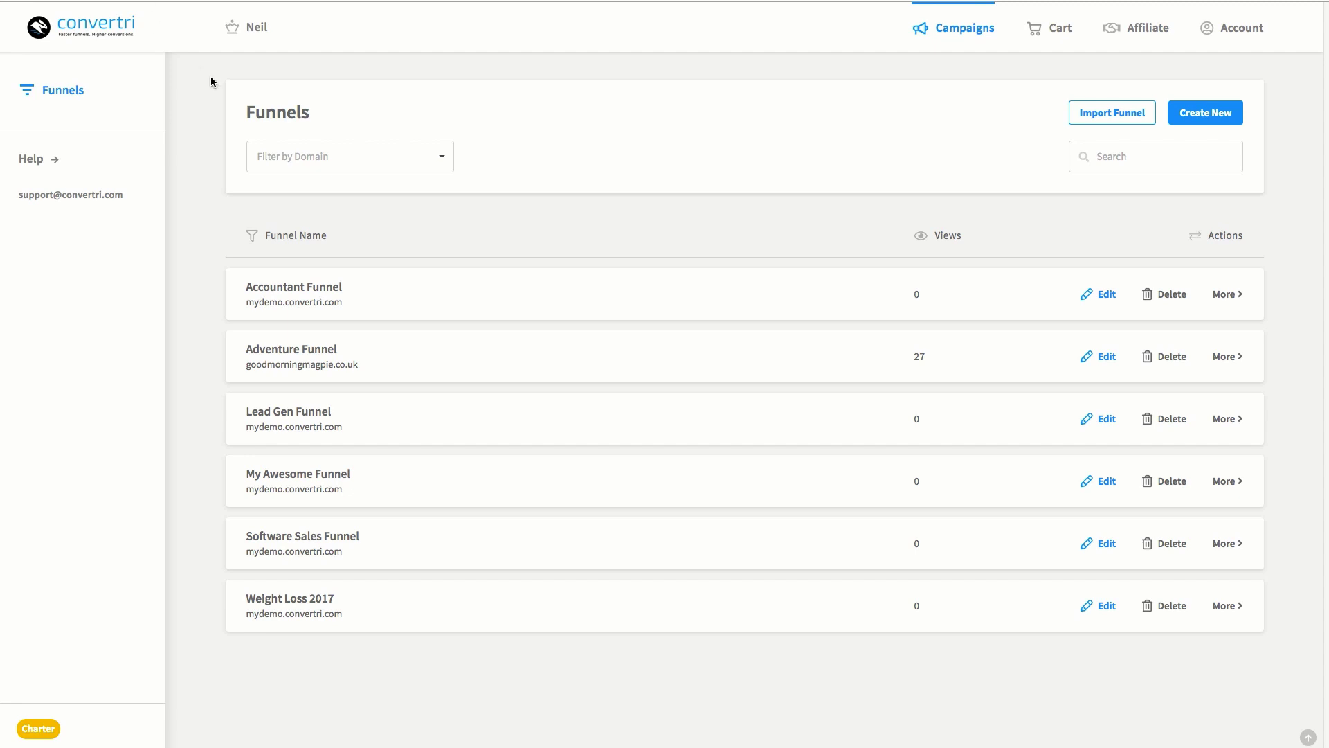
left_click(1224, 31)
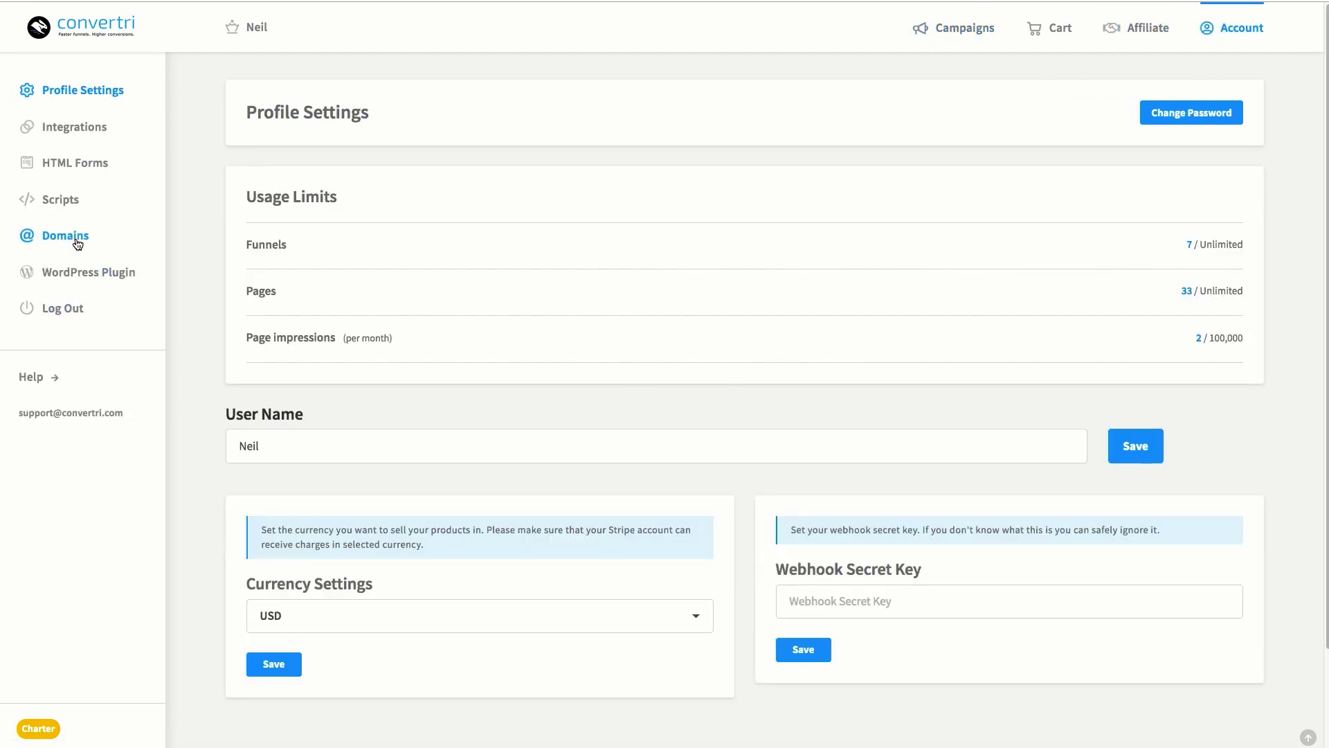
left_click(74, 239)
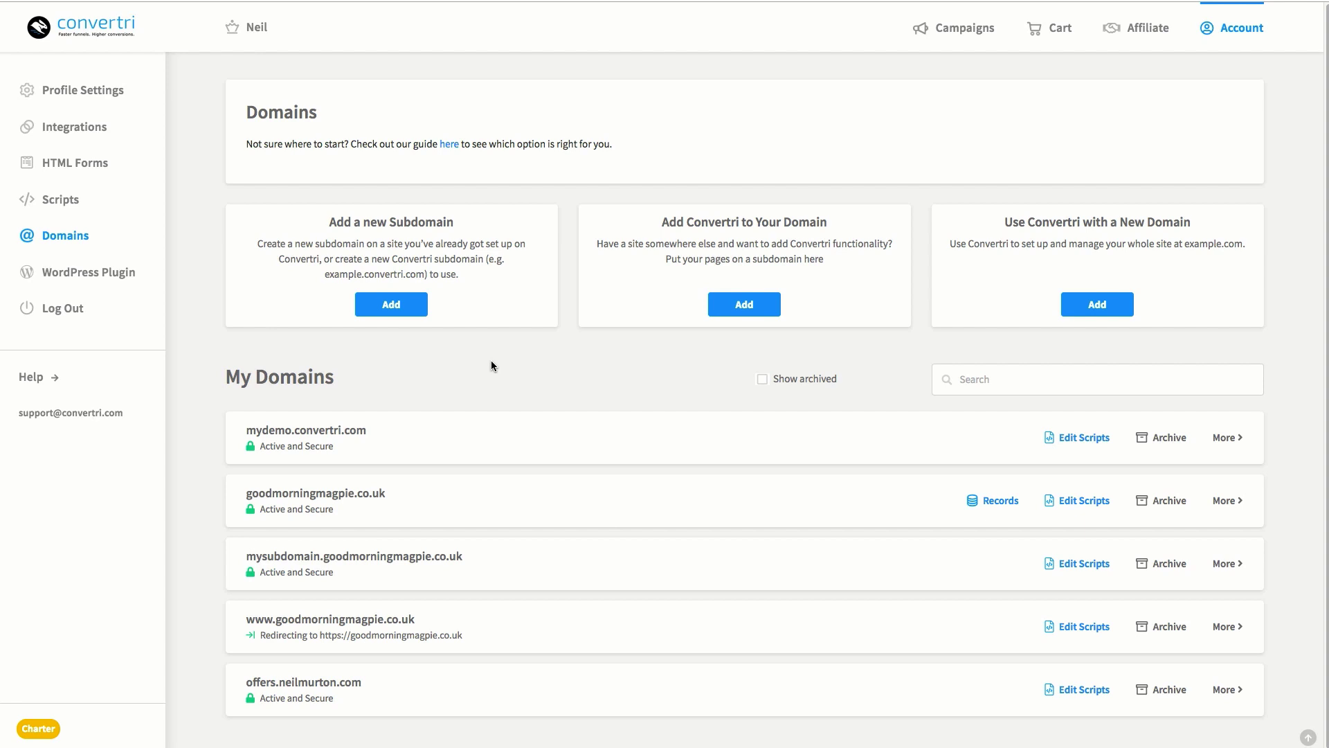
left_click(1087, 312)
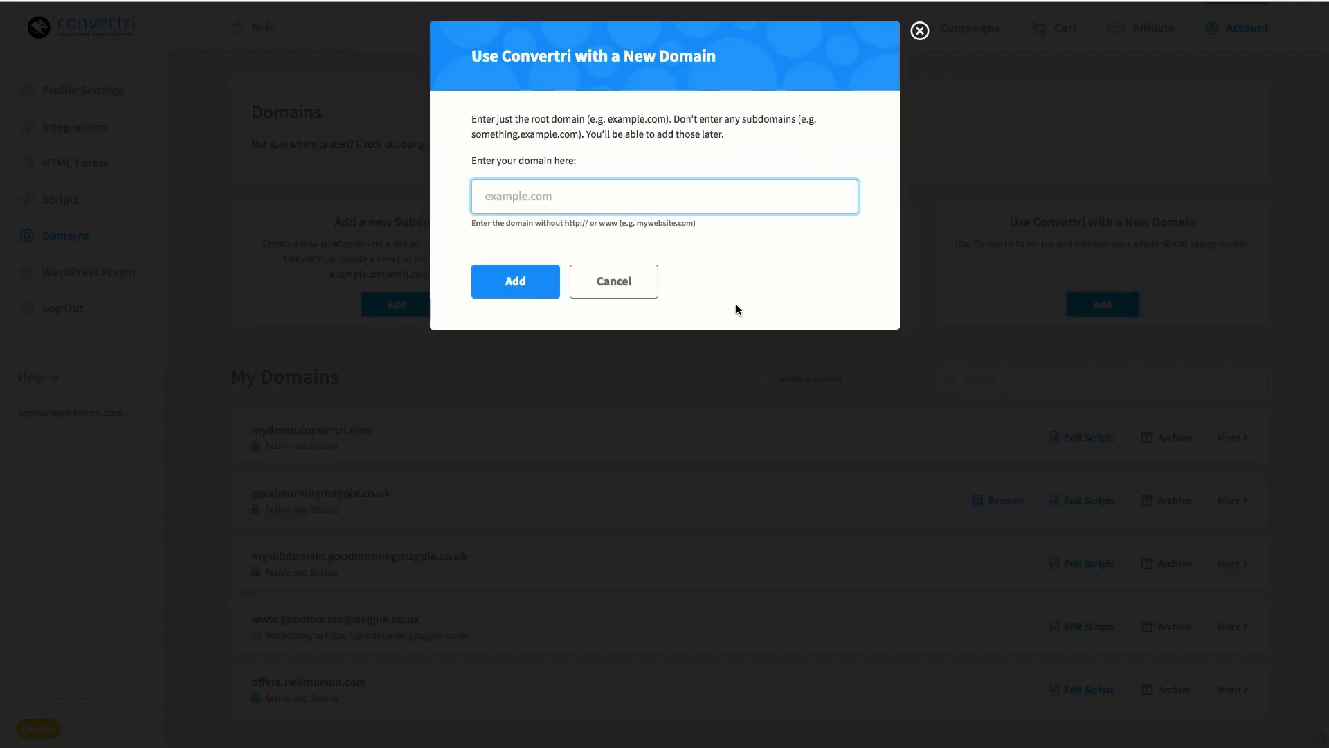
type("cvtexample")
type(".com")
- Confirm adding cvtexample.com, then bring up its nameserver Change page in GoDaddy
left_click(504, 297)
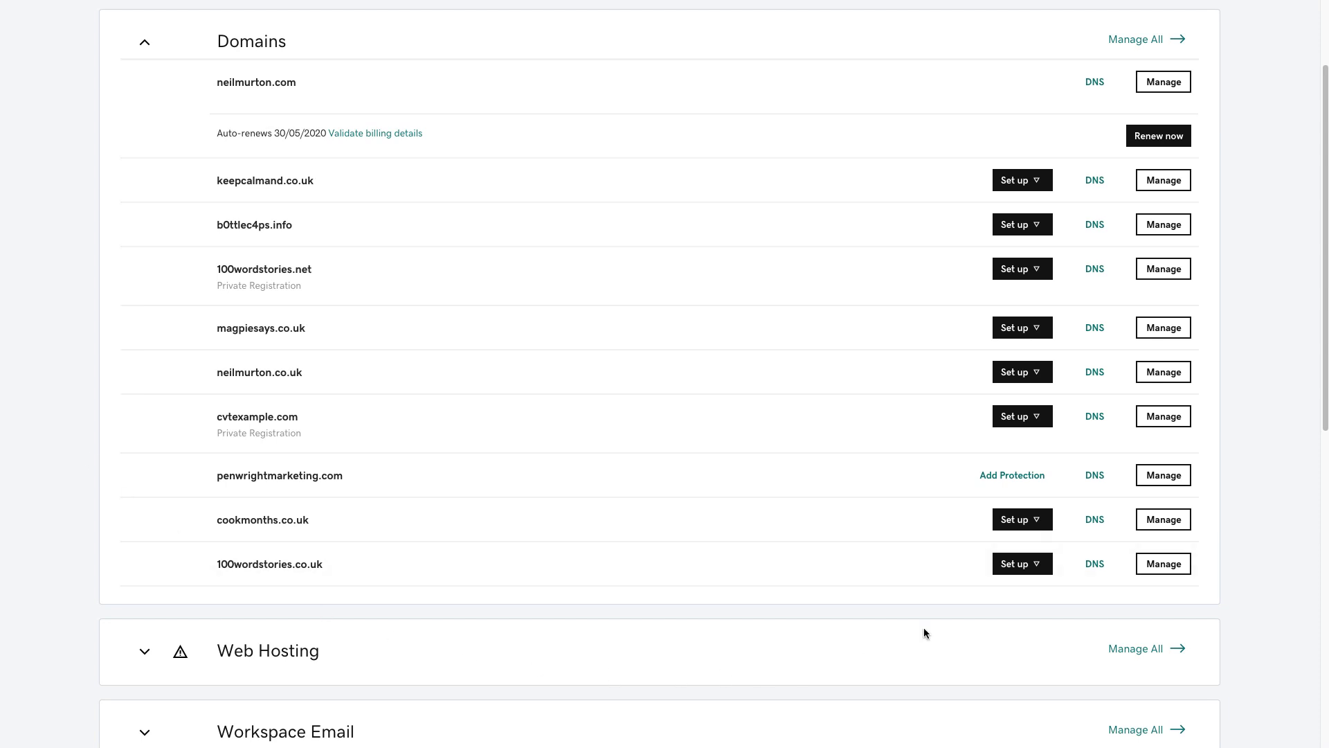
left_click(1097, 418)
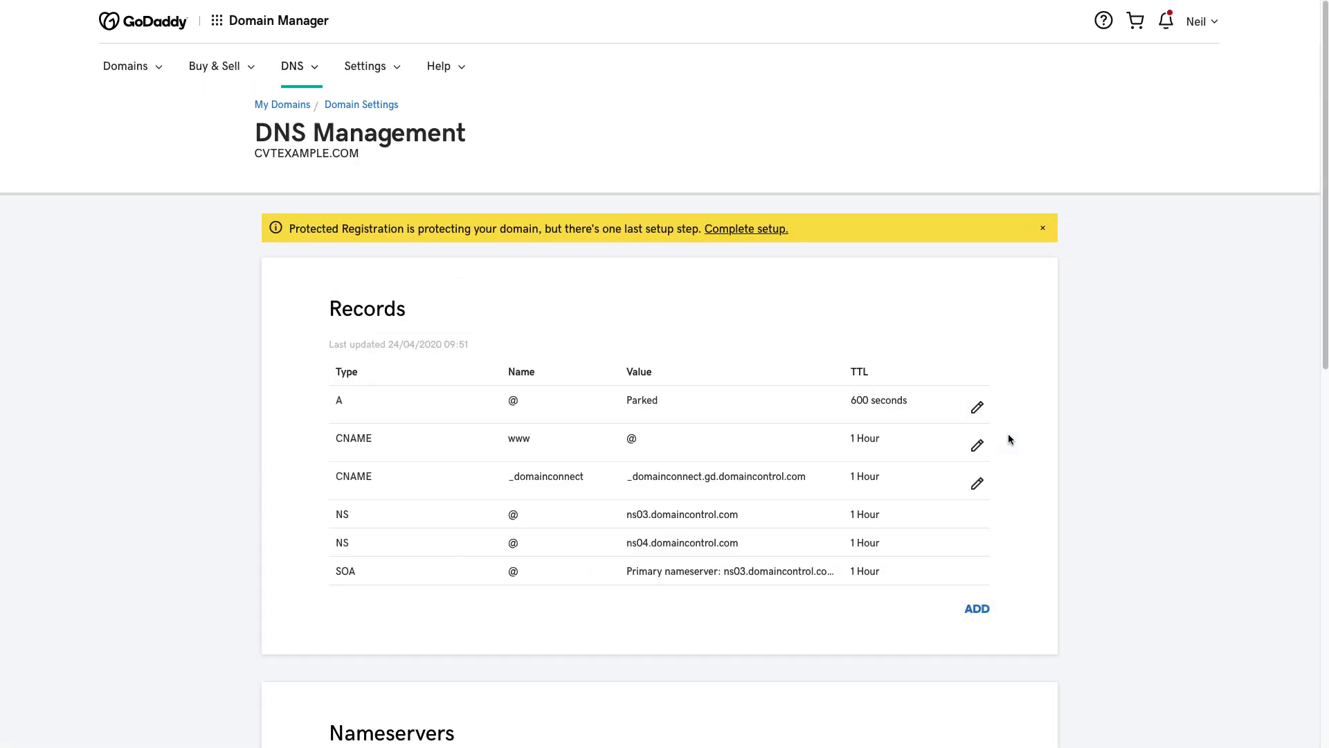
scroll(778, 421, "down", 4)
scroll(778, 427, "down", 3)
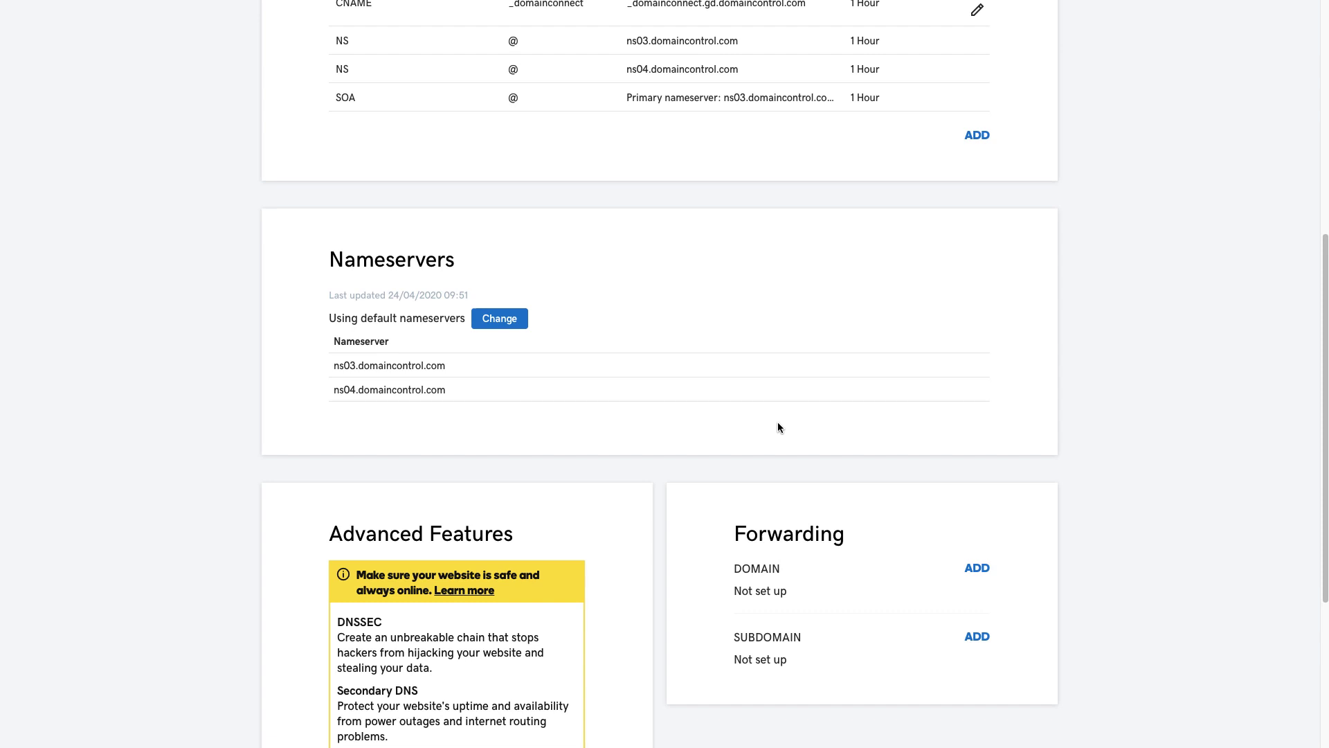
left_click(499, 325)
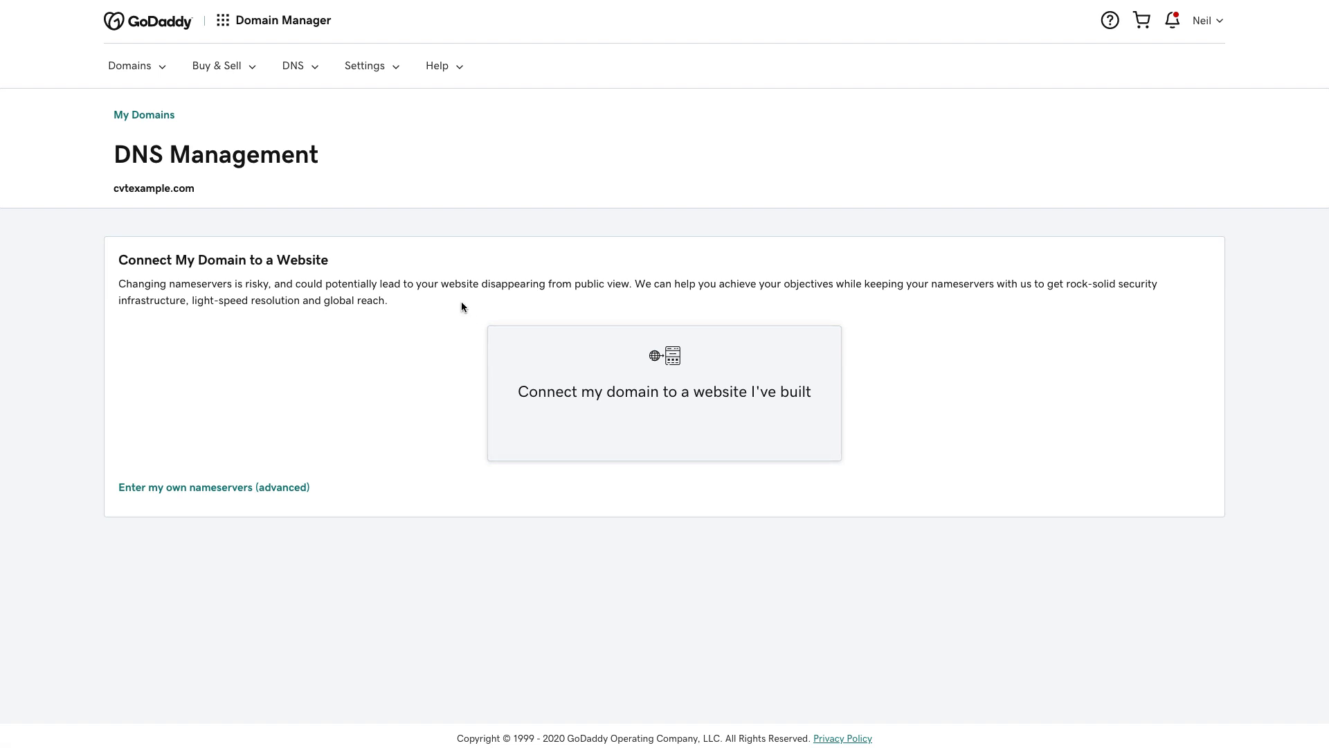
- Choose custom nameservers and paste ns2-1 and ns2-2.cvtdns.com into the first two fields
left_click(231, 493)
left_click(205, 319)
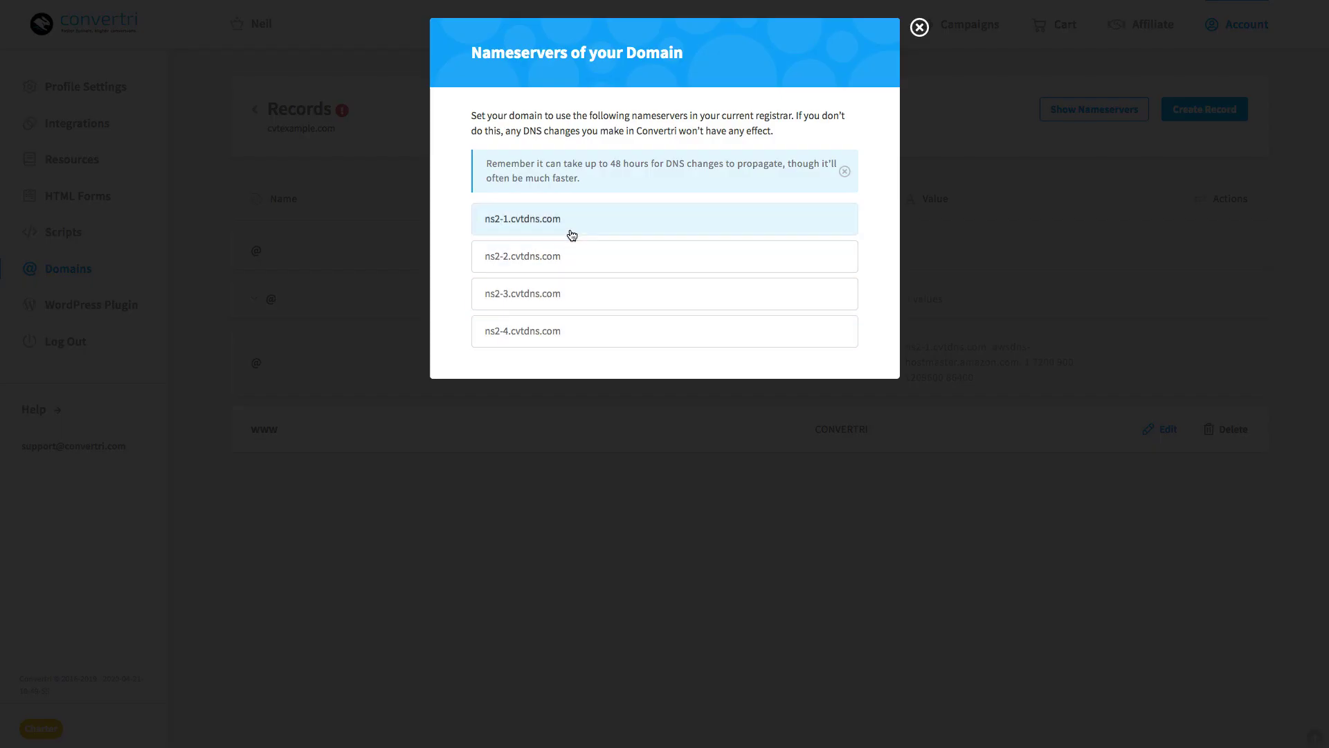
left_click(583, 229)
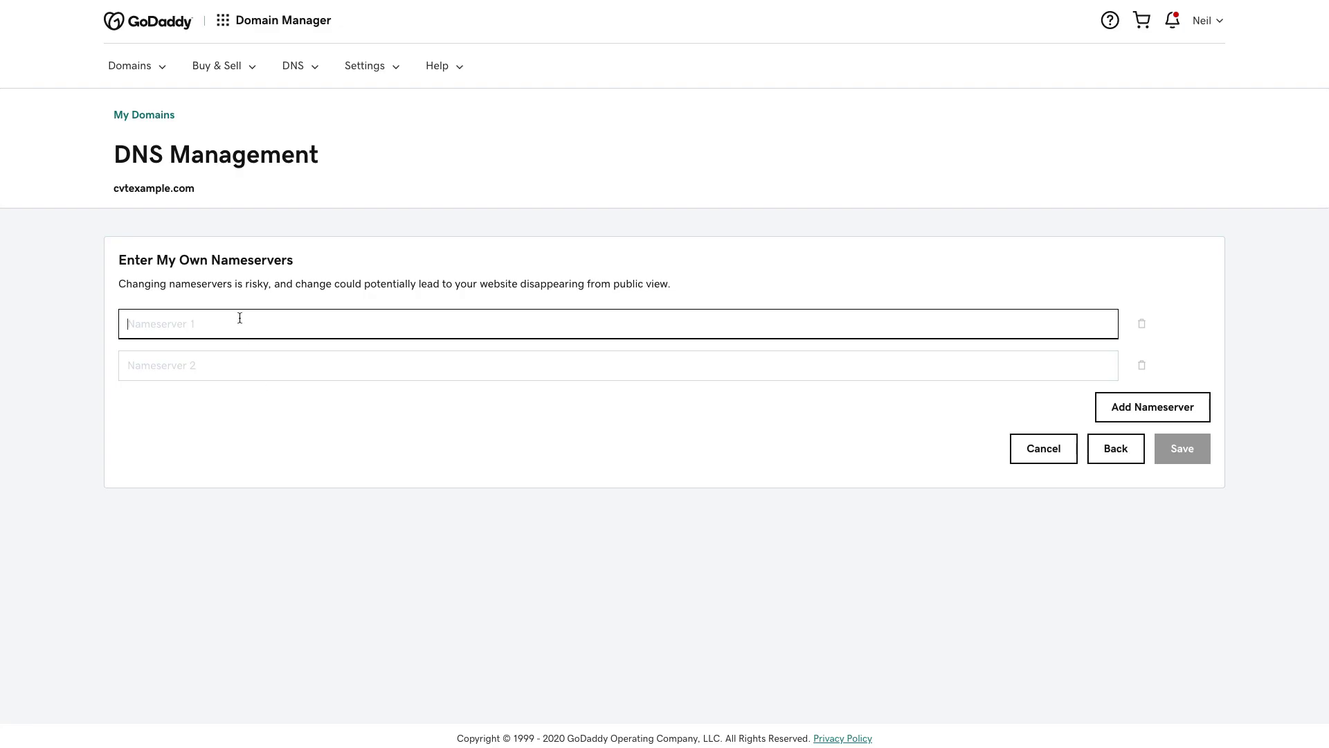
type("ns2-1.cvtdns.com")
left_click(367, 365)
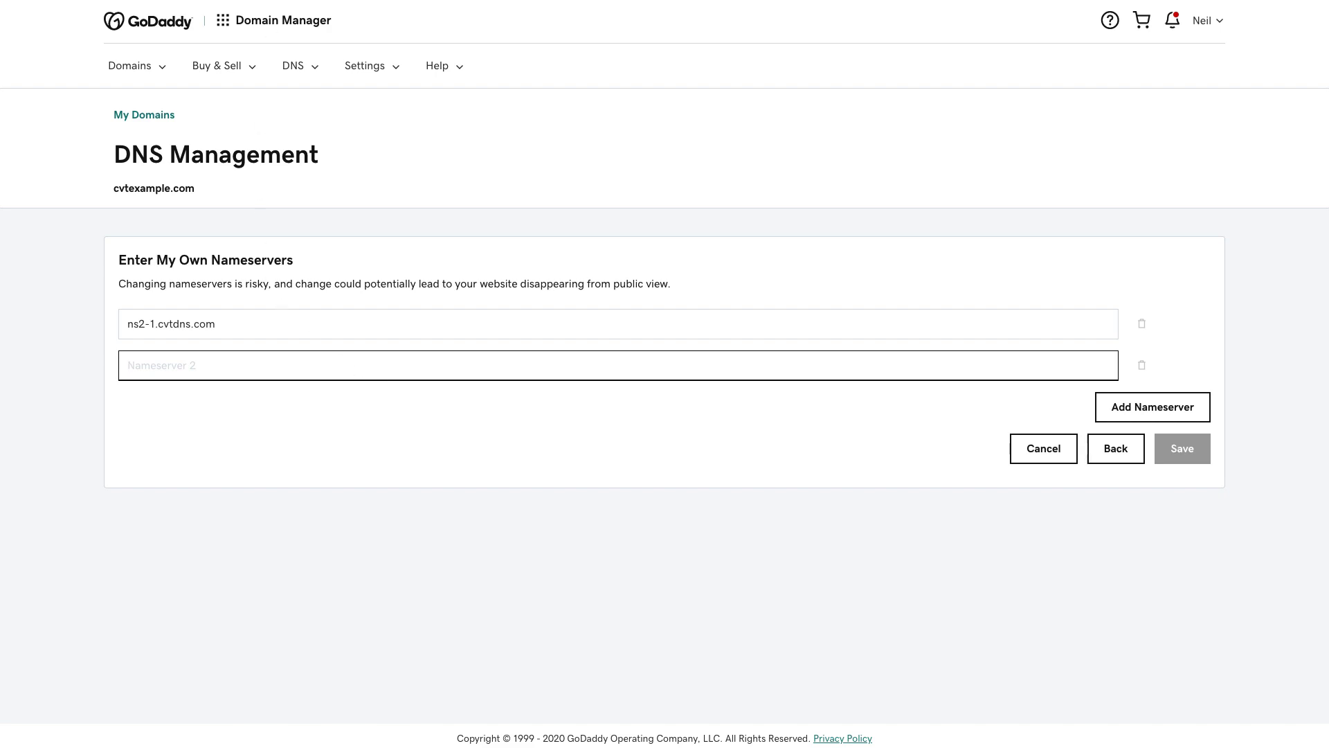
key("alt+Tab")
left_click(553, 256)
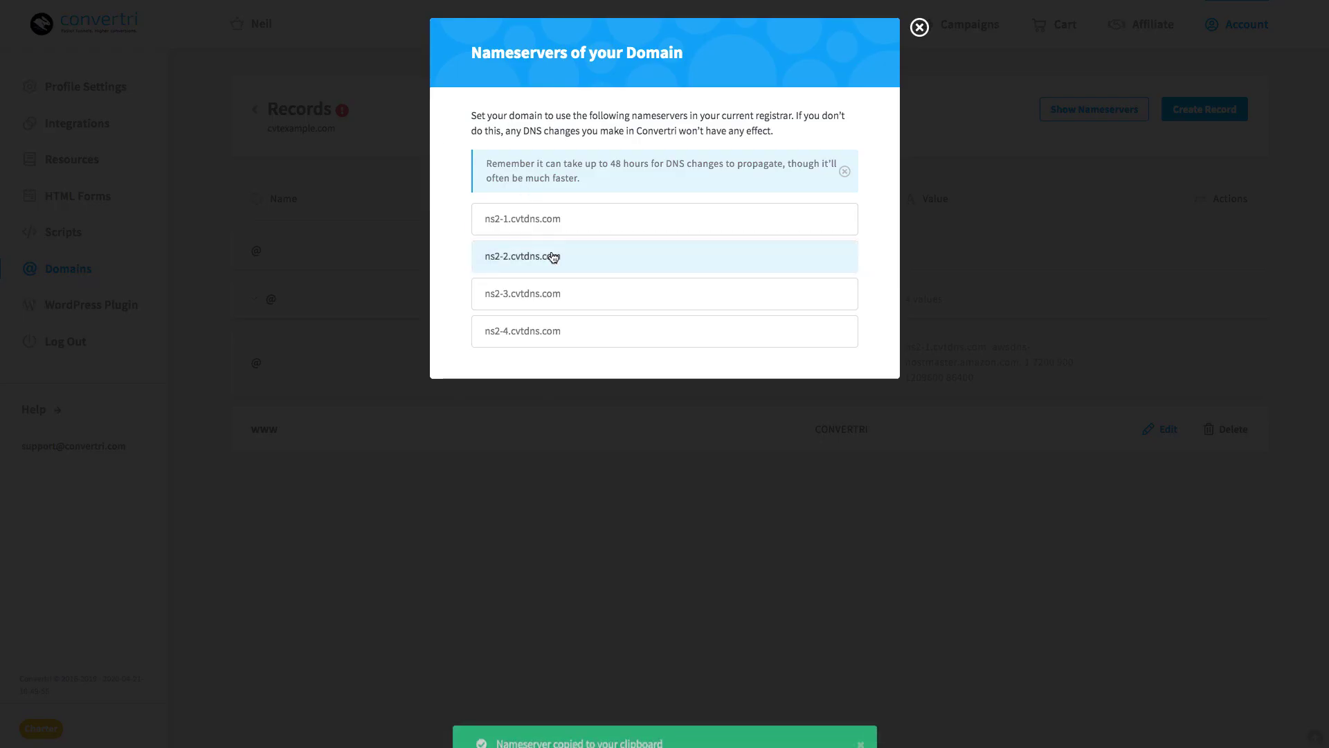
key("alt+Tab")
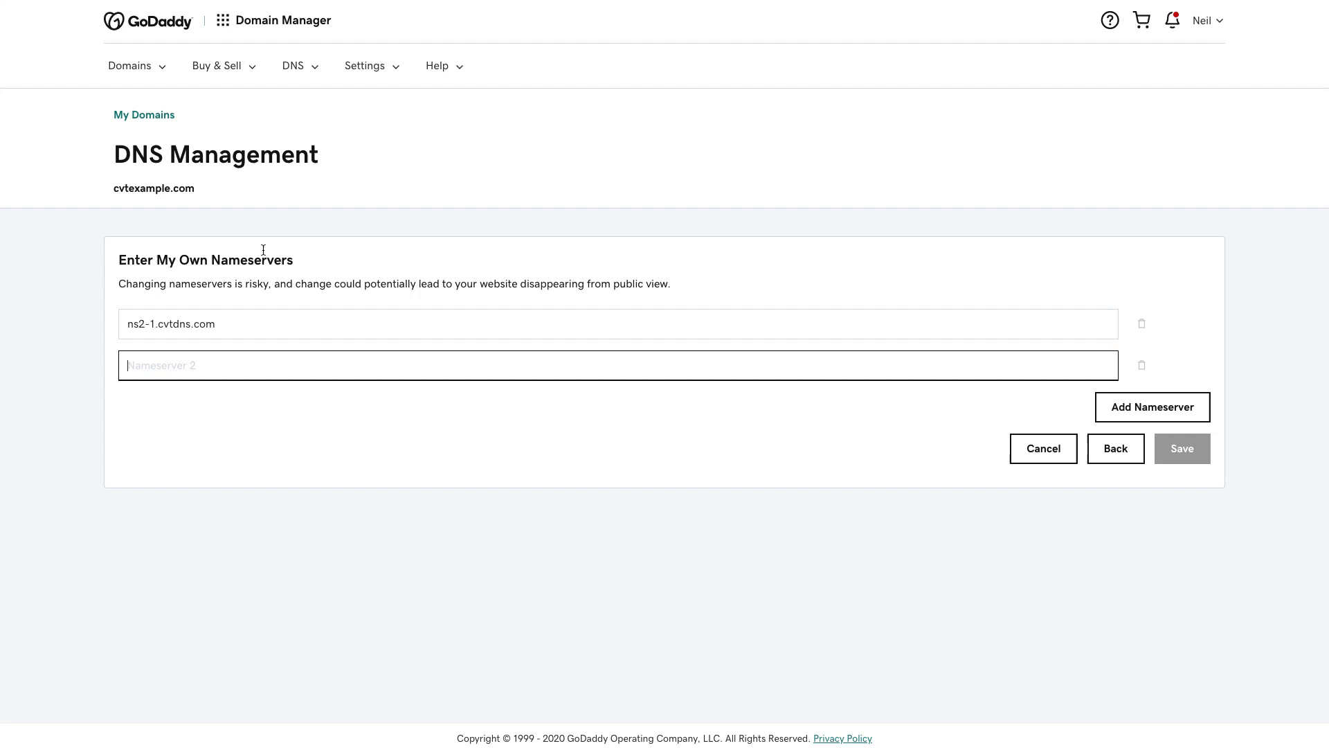
key("ctrl+v")
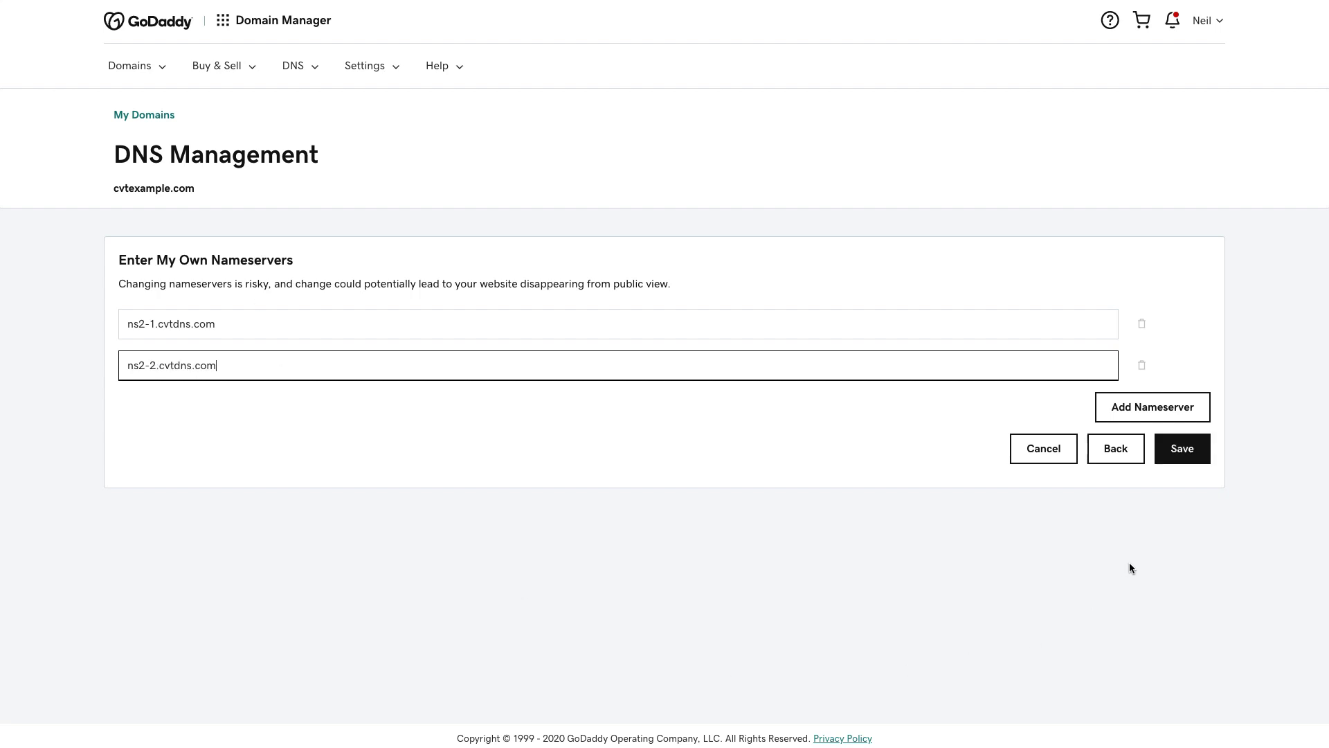
- Add two more nameserver fields holding ns2-3 and ns2-4.cvtdns.com
left_click(1164, 408)
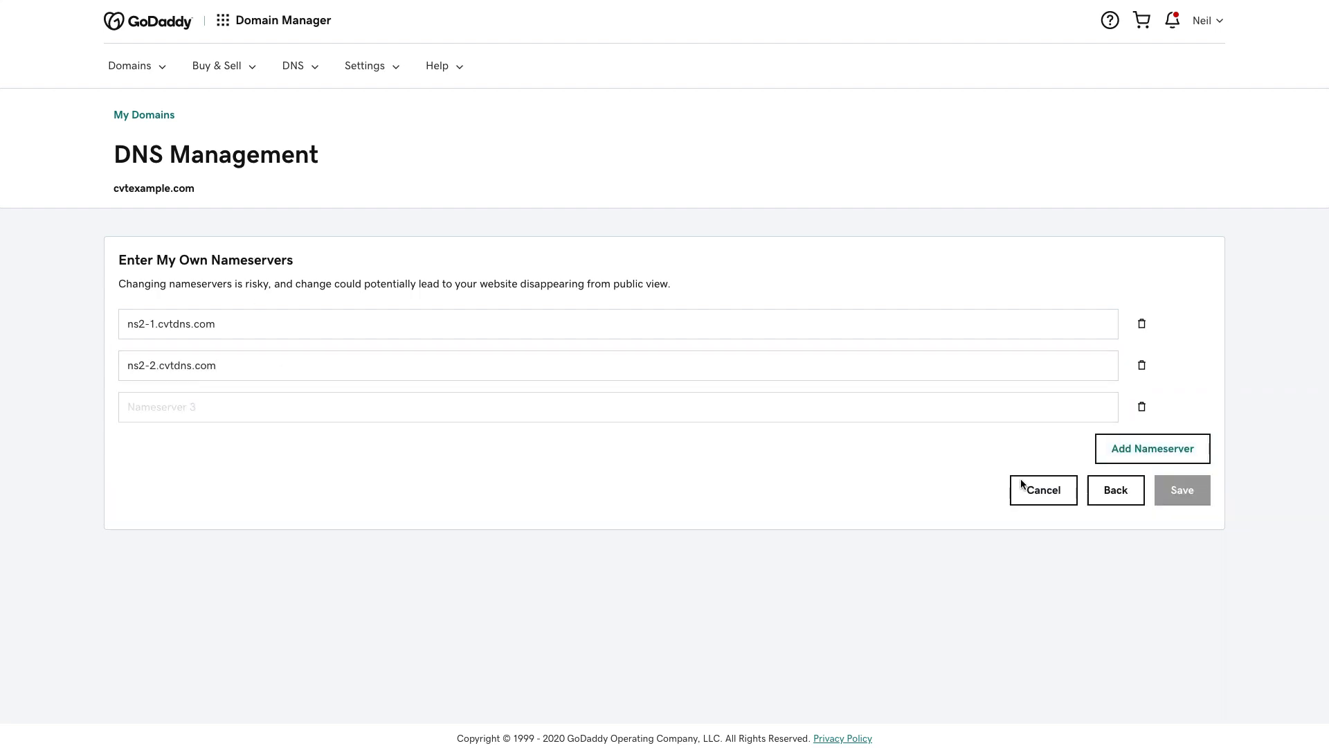
left_click(467, 407)
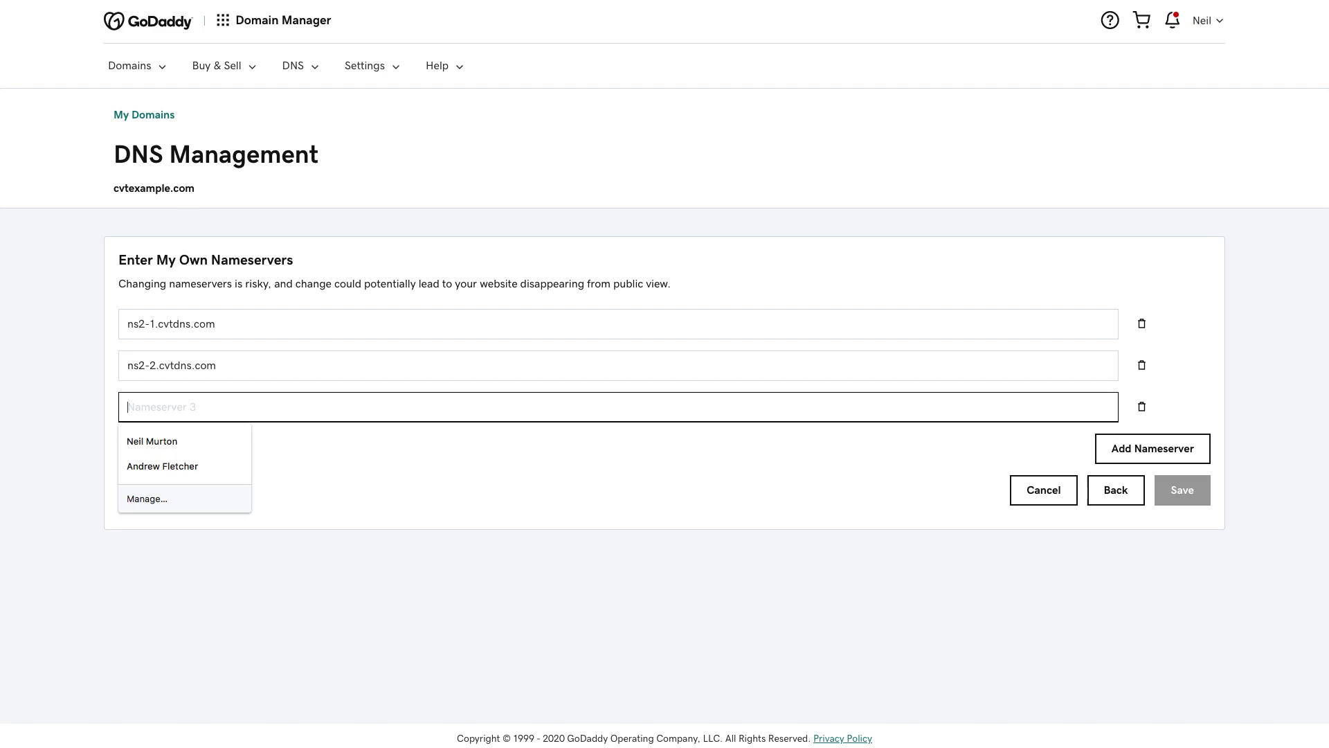
key("super+Tab")
left_click(534, 294)
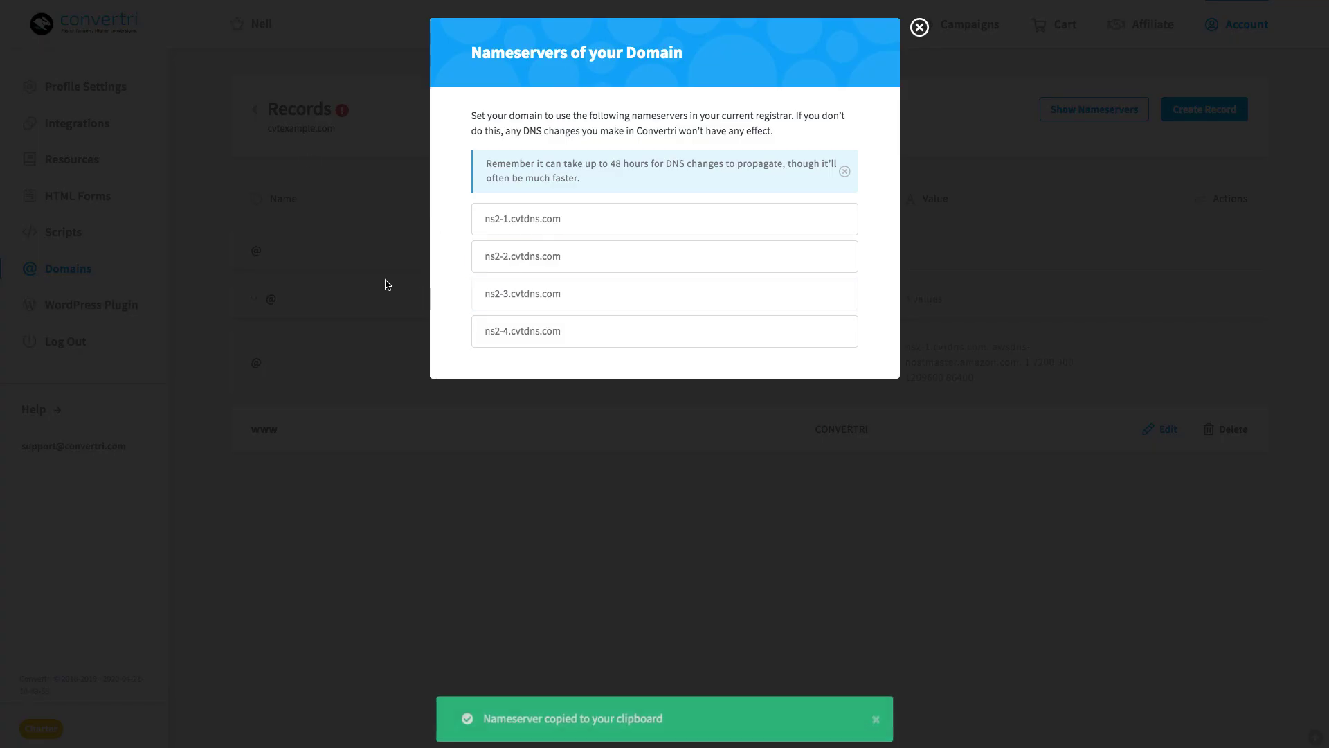
key("super+Tab")
key("ctrl+v")
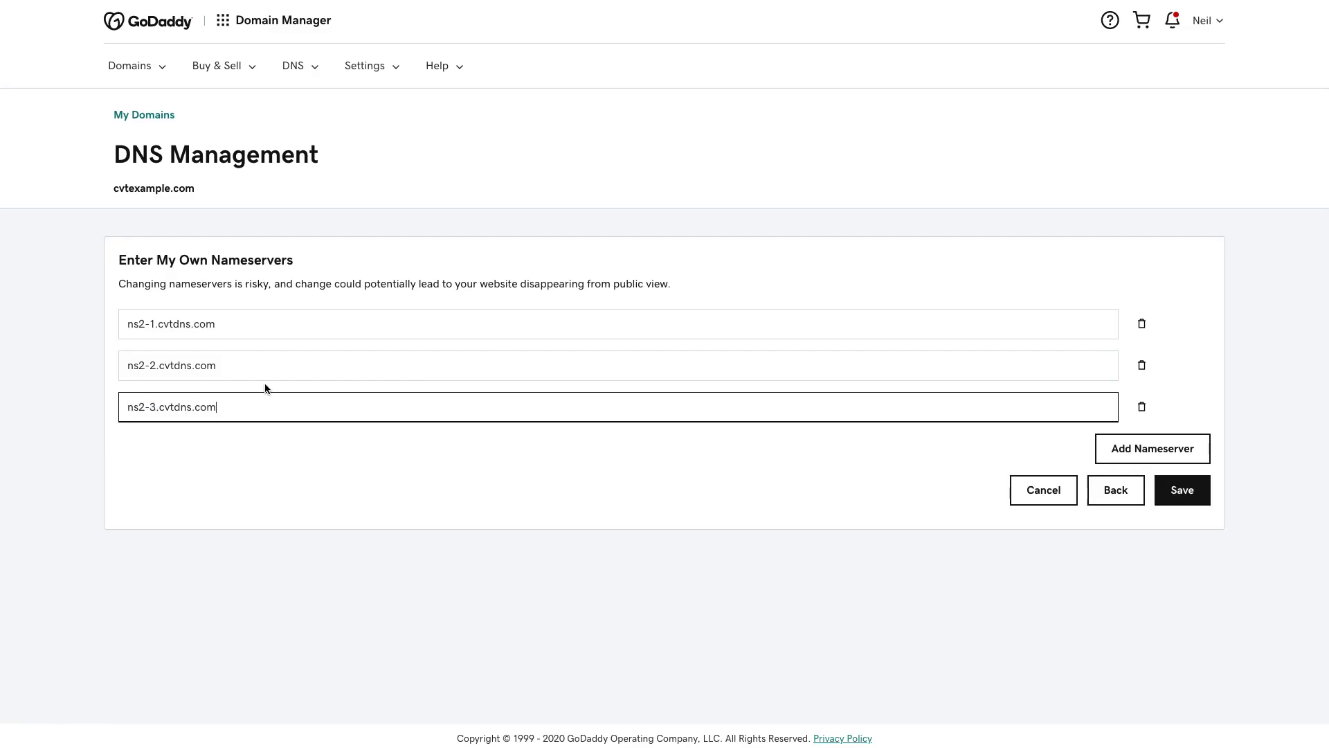
left_click(1128, 450)
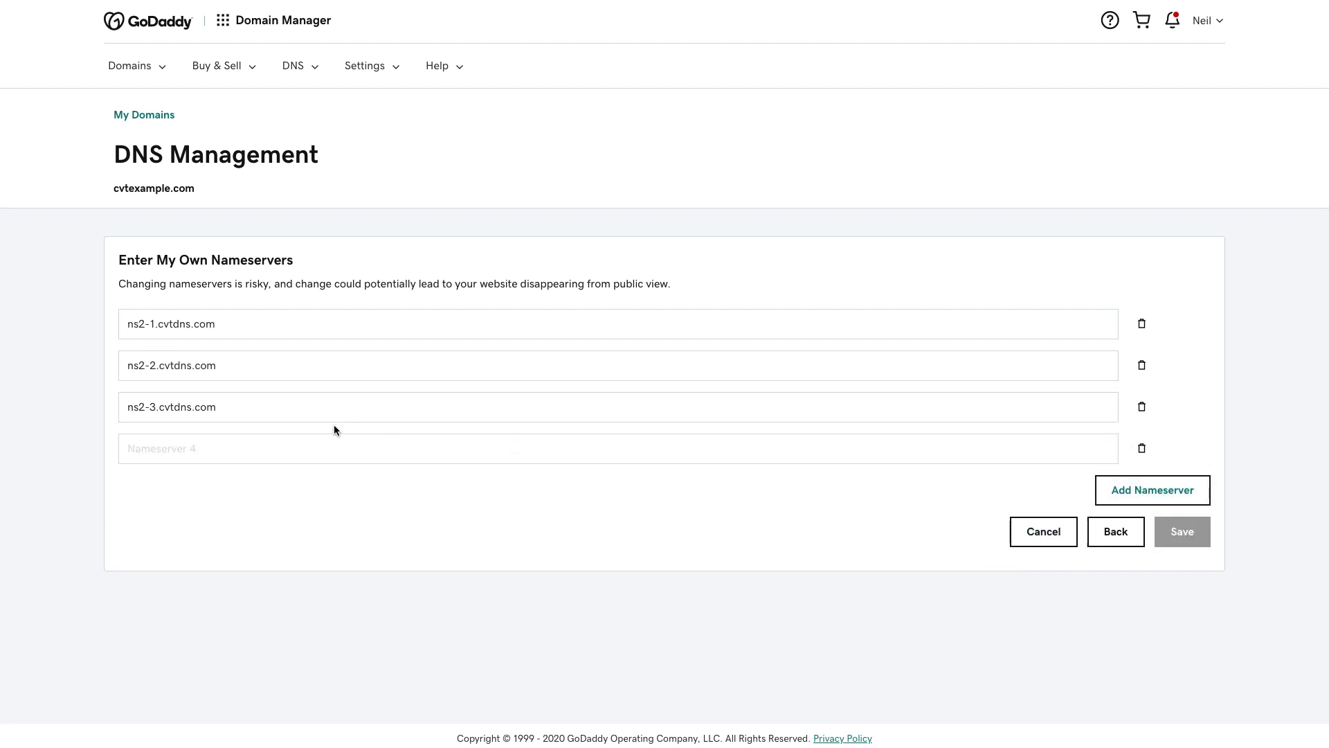
left_click(298, 446)
key("super+Tab")
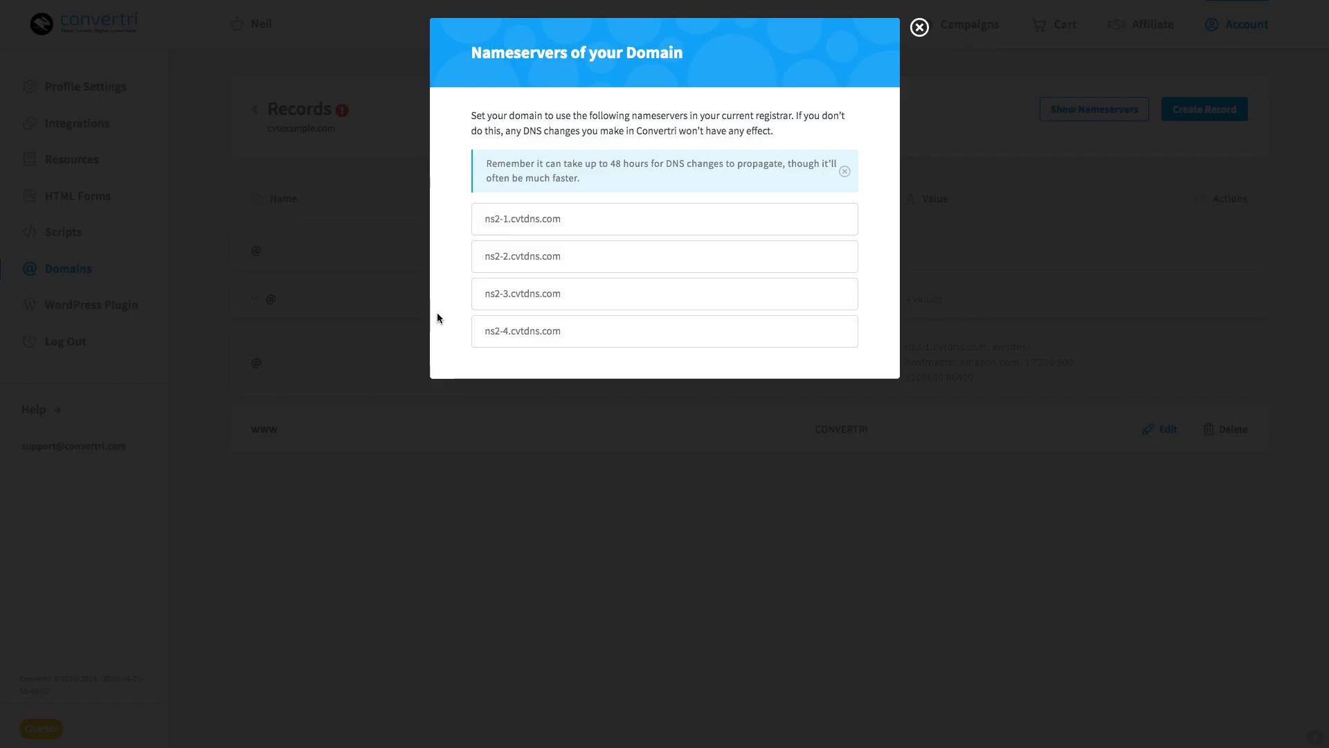
left_click(493, 331)
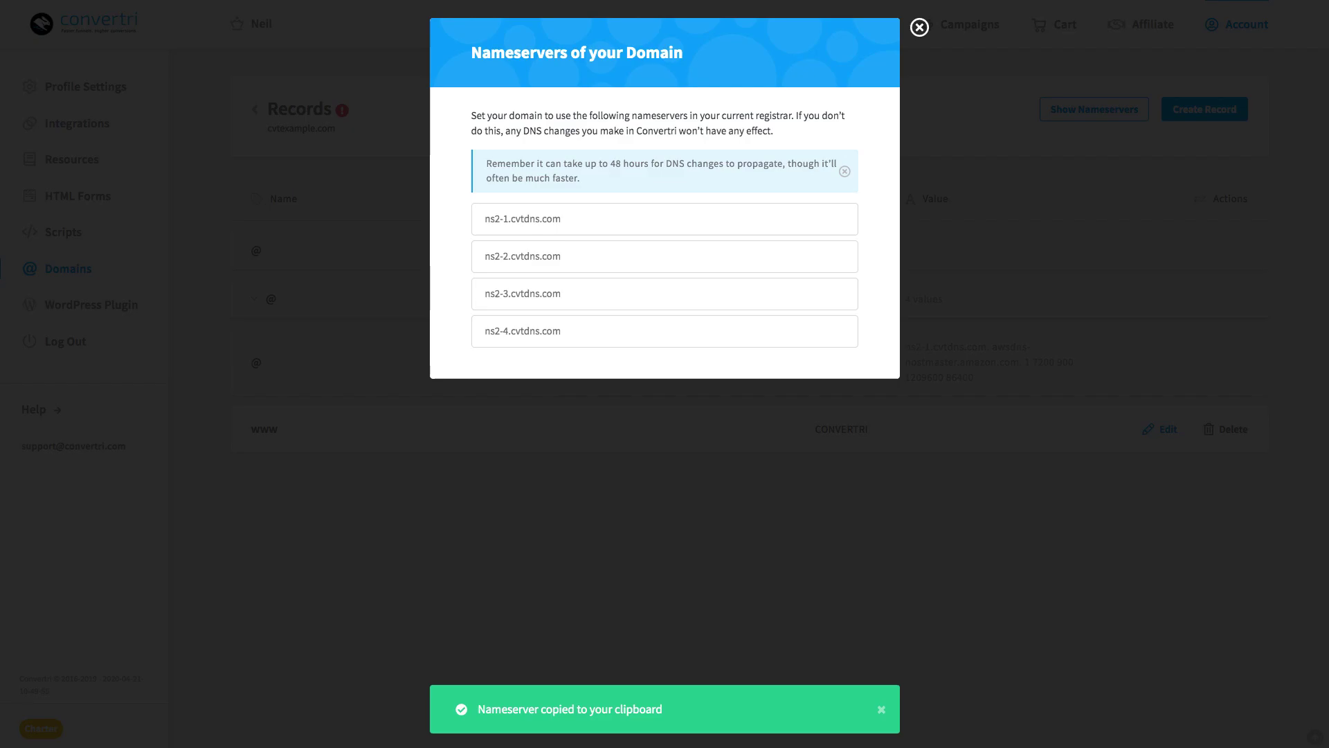
key("super+Tab")
type("ns2-4.cvtdns.com")
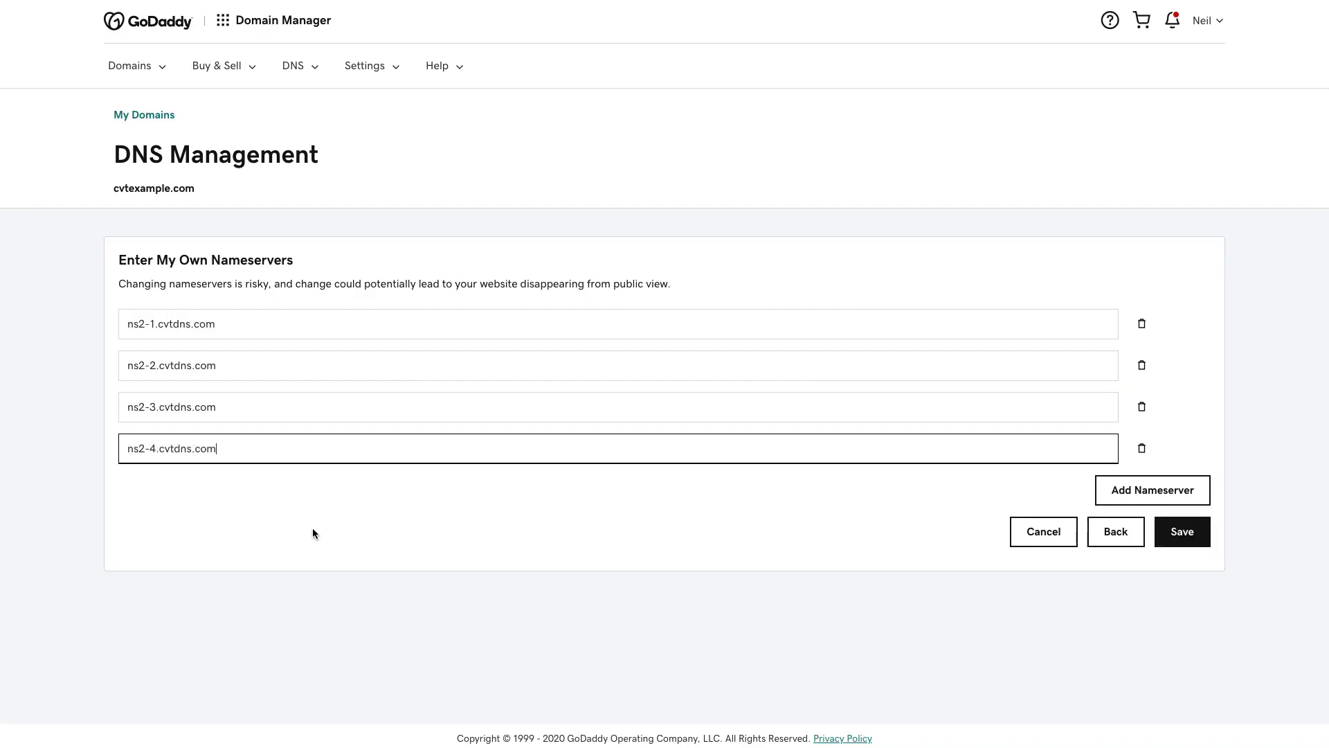
- Save the four nameservers in GoDaddy and review Convertri's nameserver IP reference table
left_click(1160, 544)
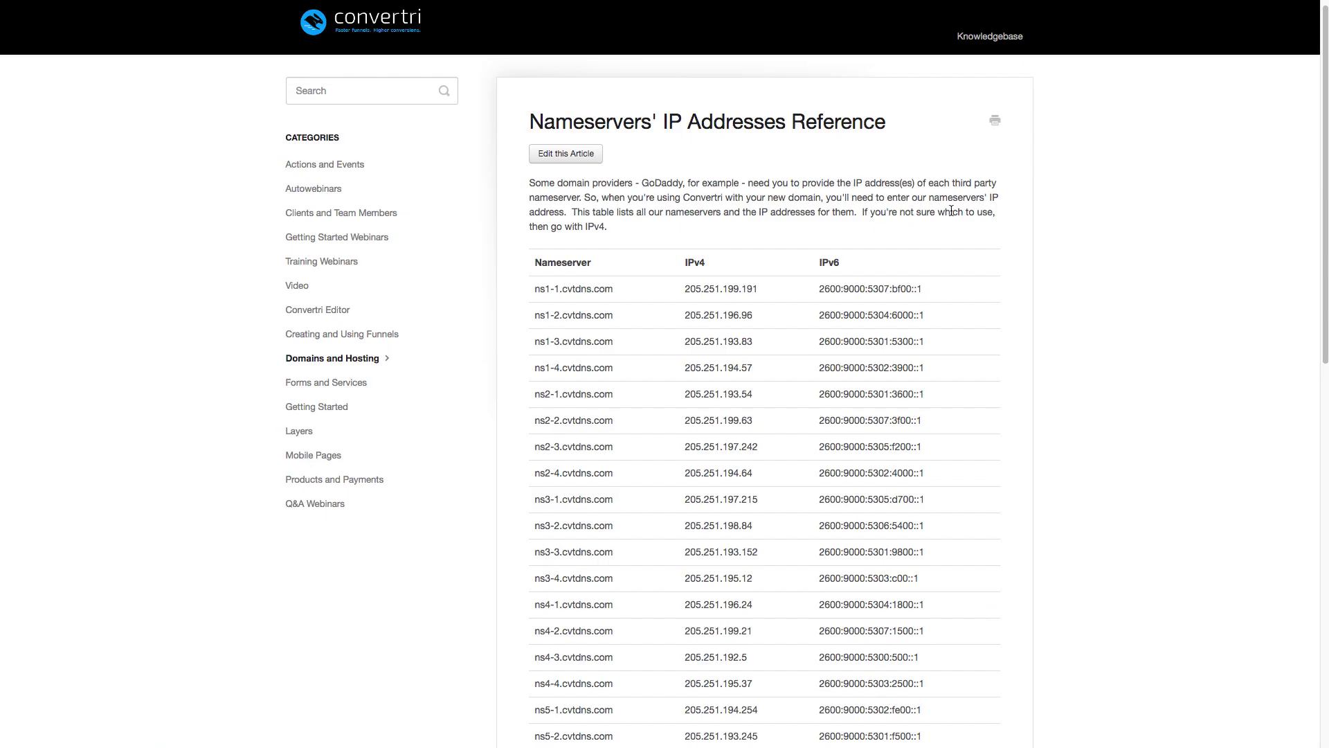
scroll(951, 211, "down", 5)
scroll(952, 210, "down", 5)
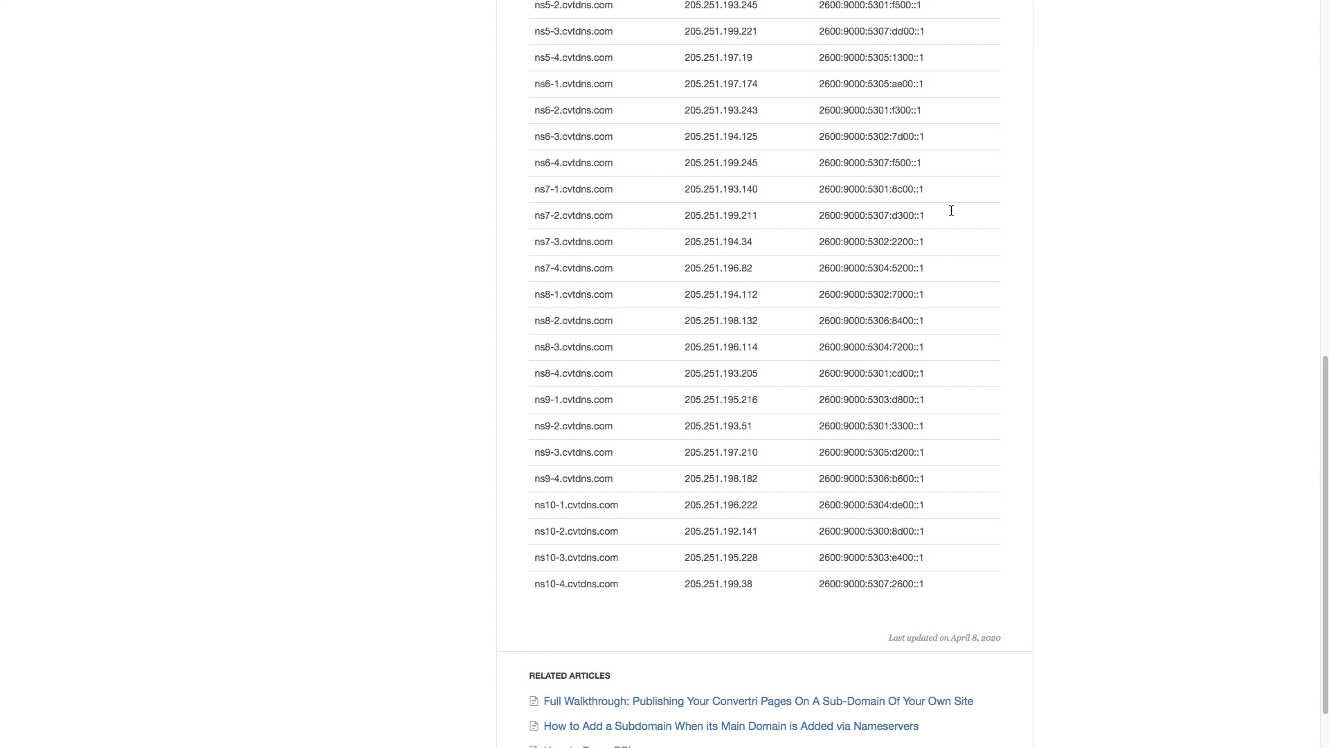
scroll(951, 210, "up", 2)
scroll(951, 211, "up", 5)
scroll(951, 210, "up", 4)
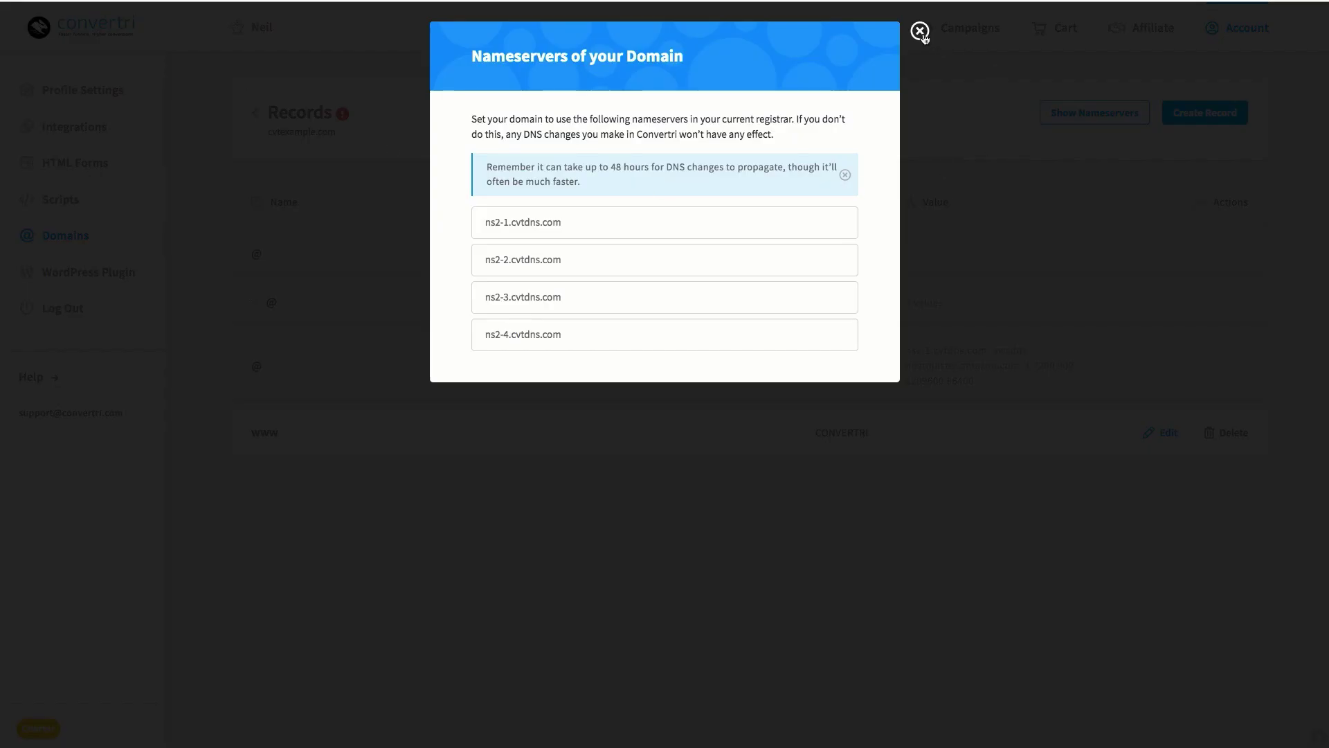
- Close the nameserver list and dismiss the blue banner on cvtexample.com's Records page
left_click(919, 34)
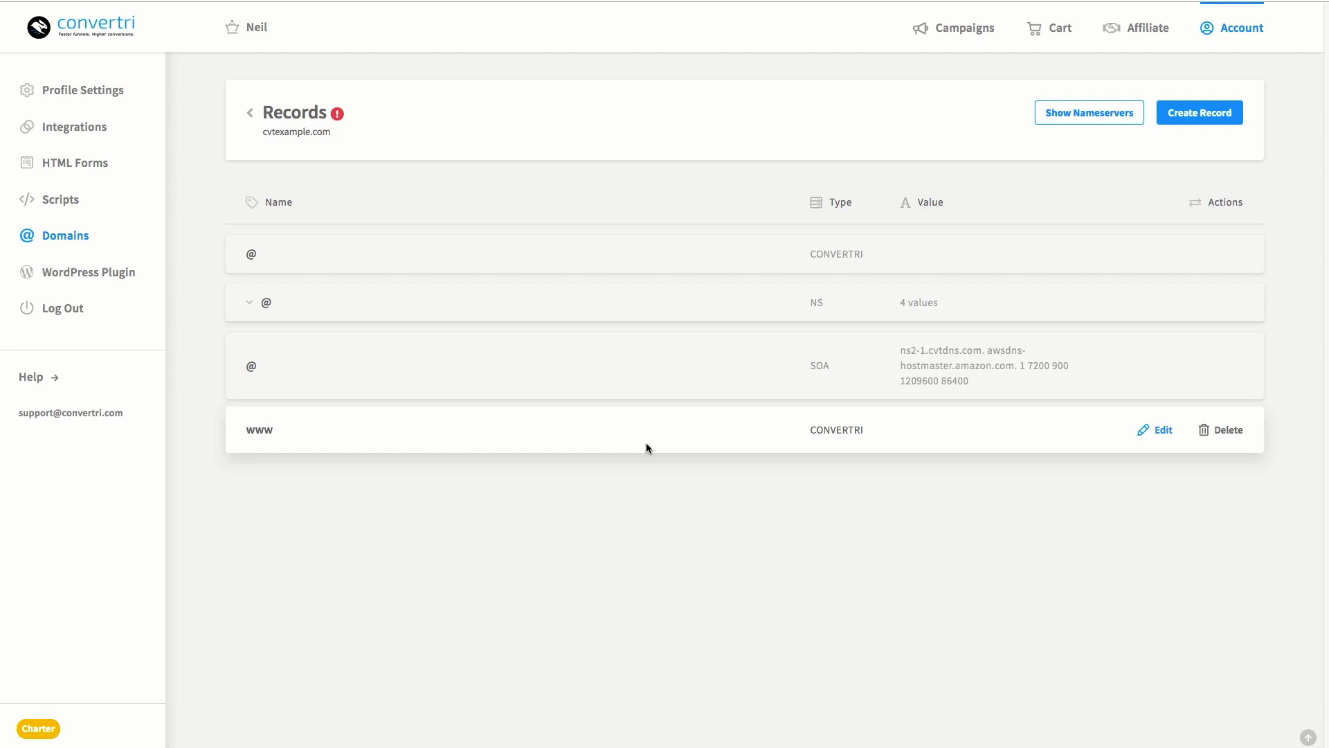
left_click(338, 117)
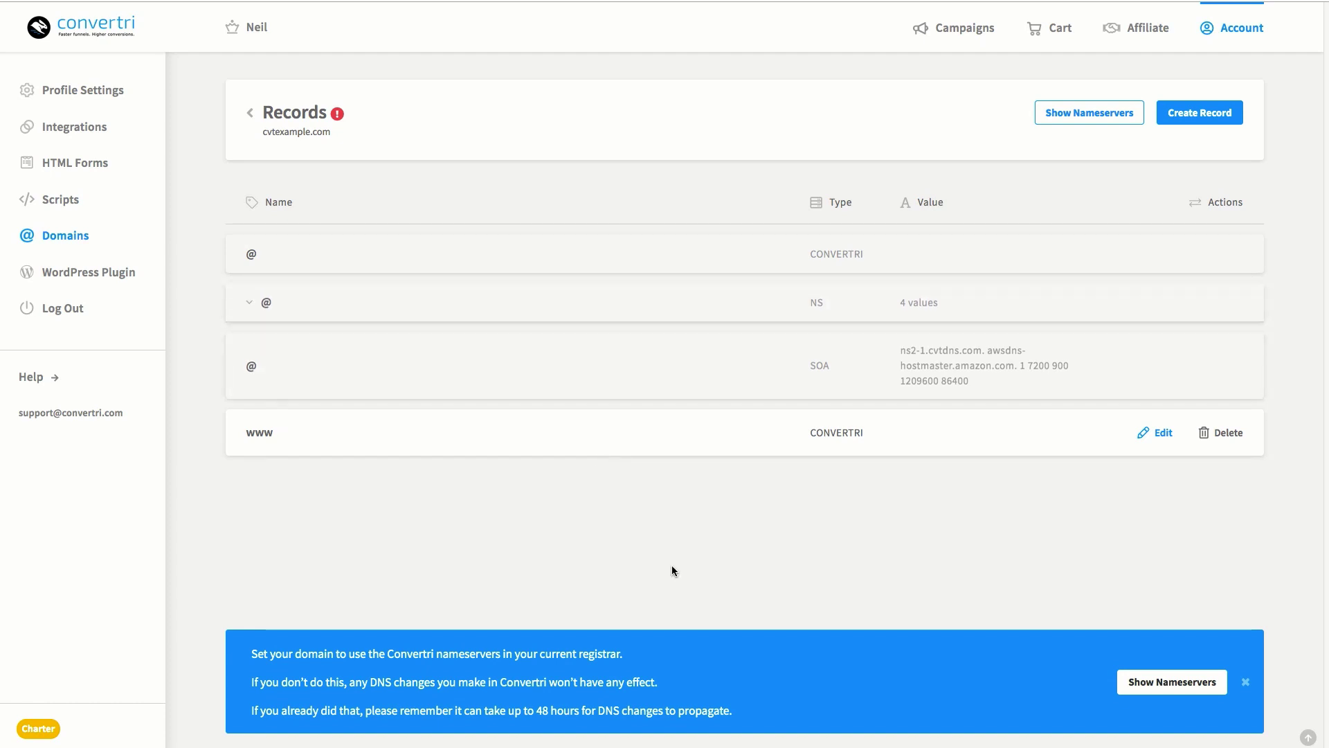
left_click(1246, 682)
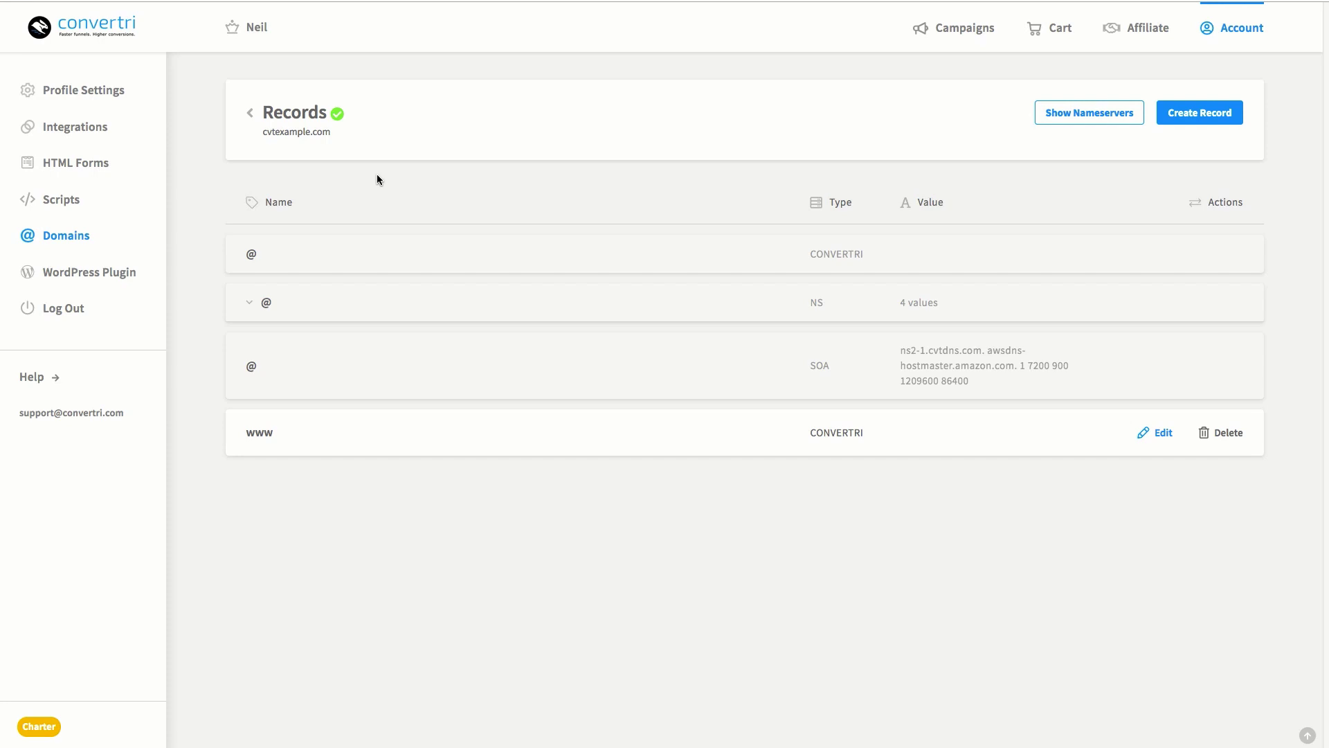
- Enable SSL for cvtexample.com from the Domains list and confirm with OK
left_click(70, 236)
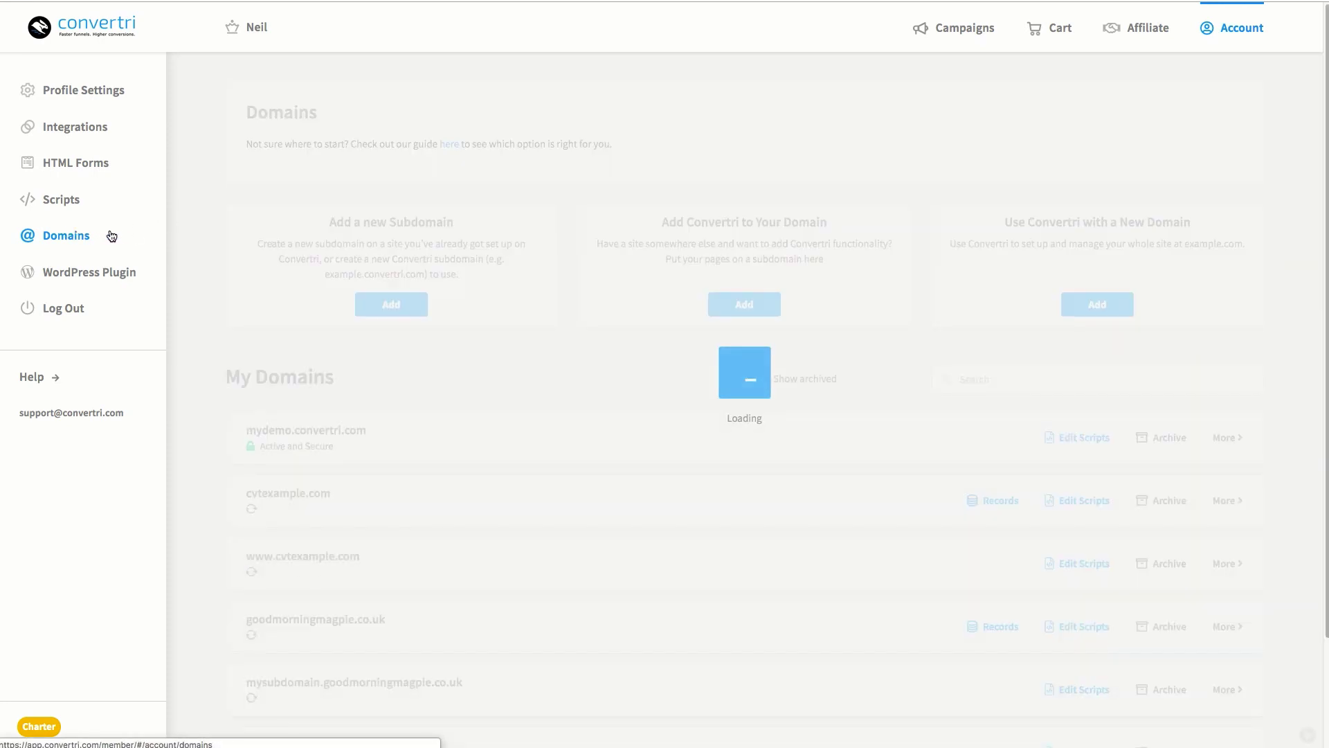
scroll(207, 223, "down", 3)
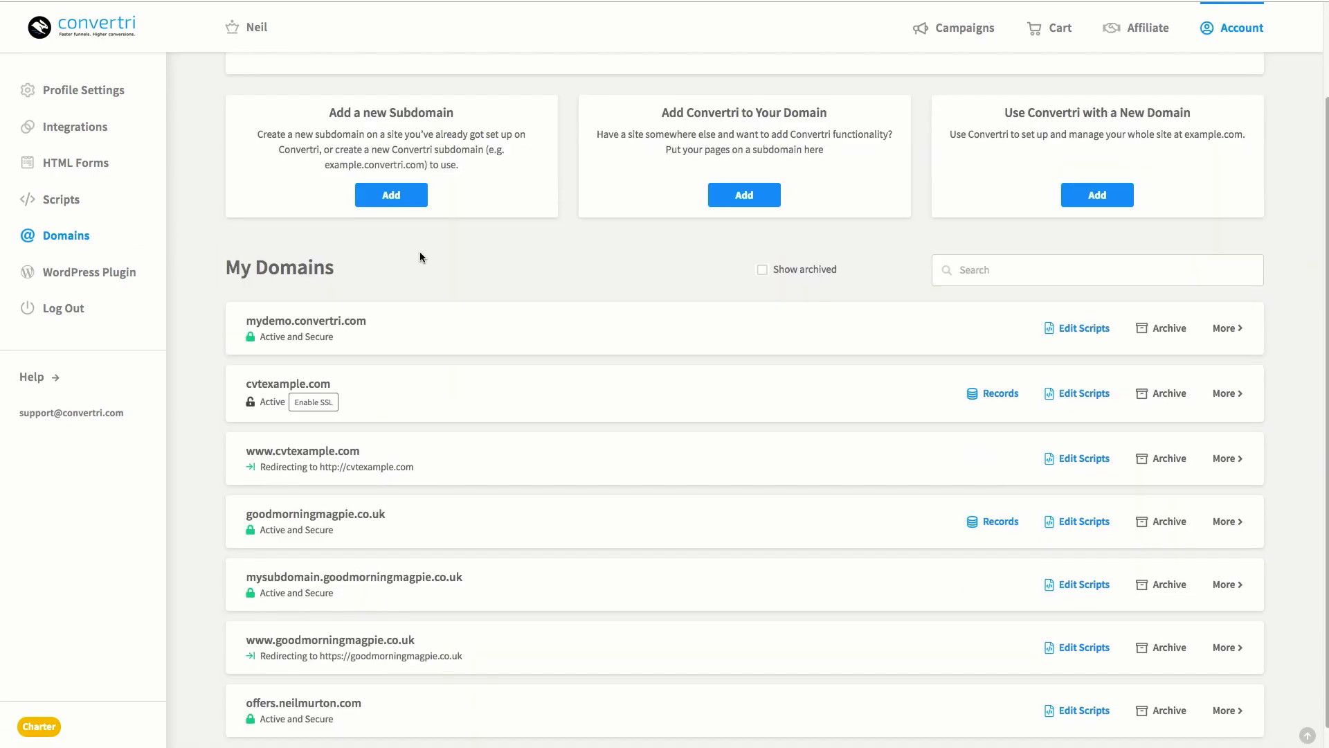
left_click(313, 402)
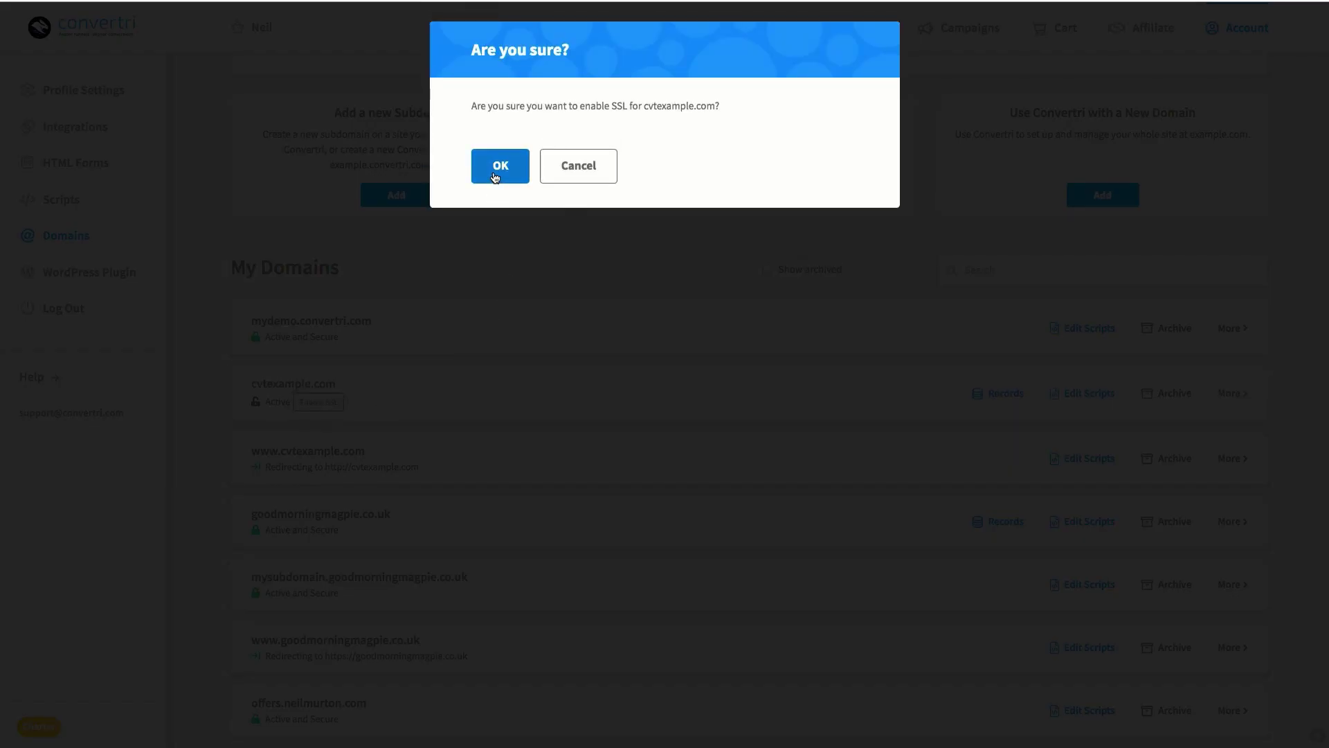
left_click(496, 171)
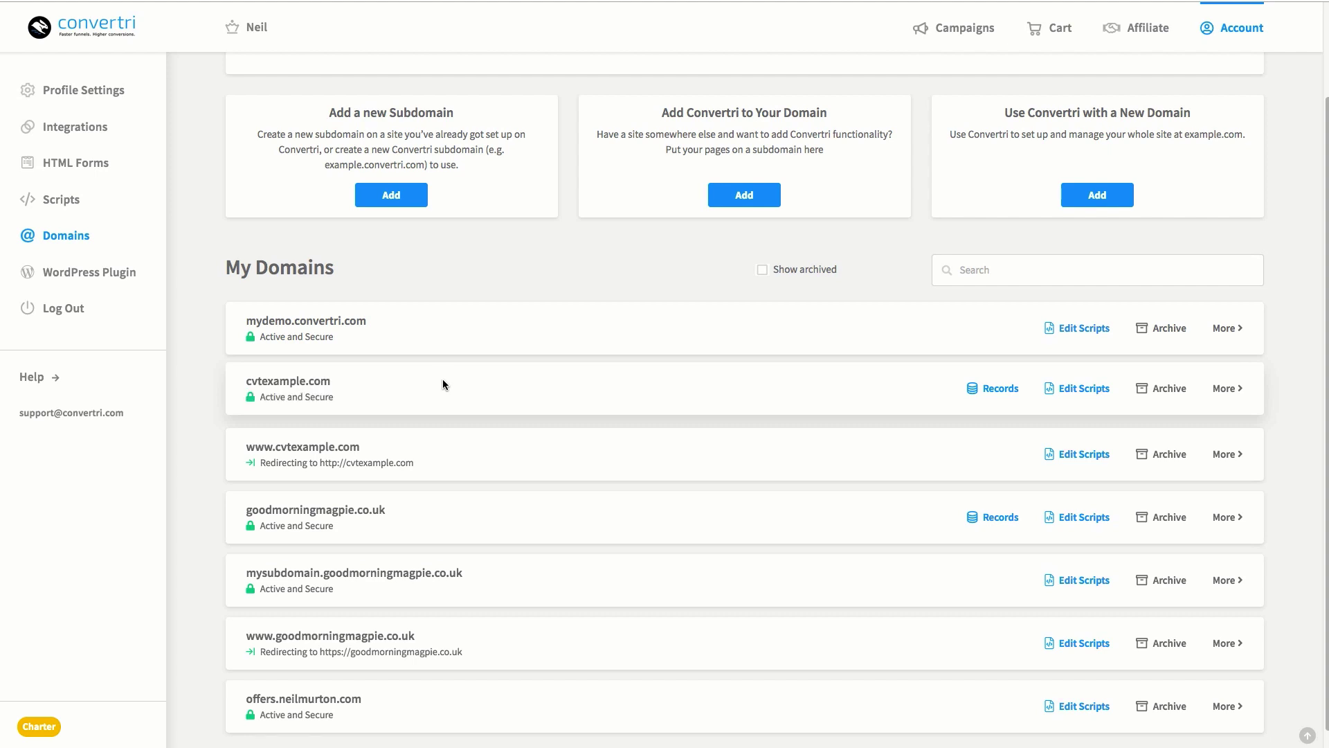
left_click(1222, 389)
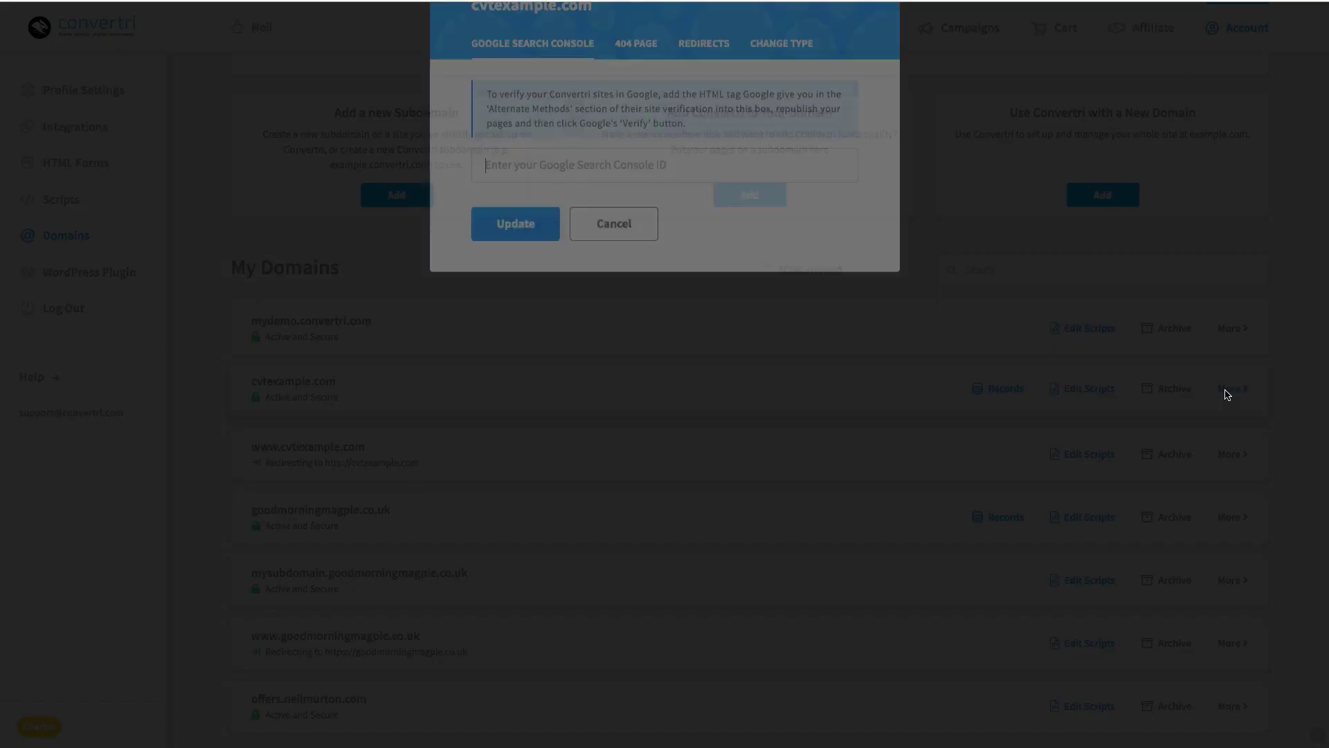
left_click(711, 94)
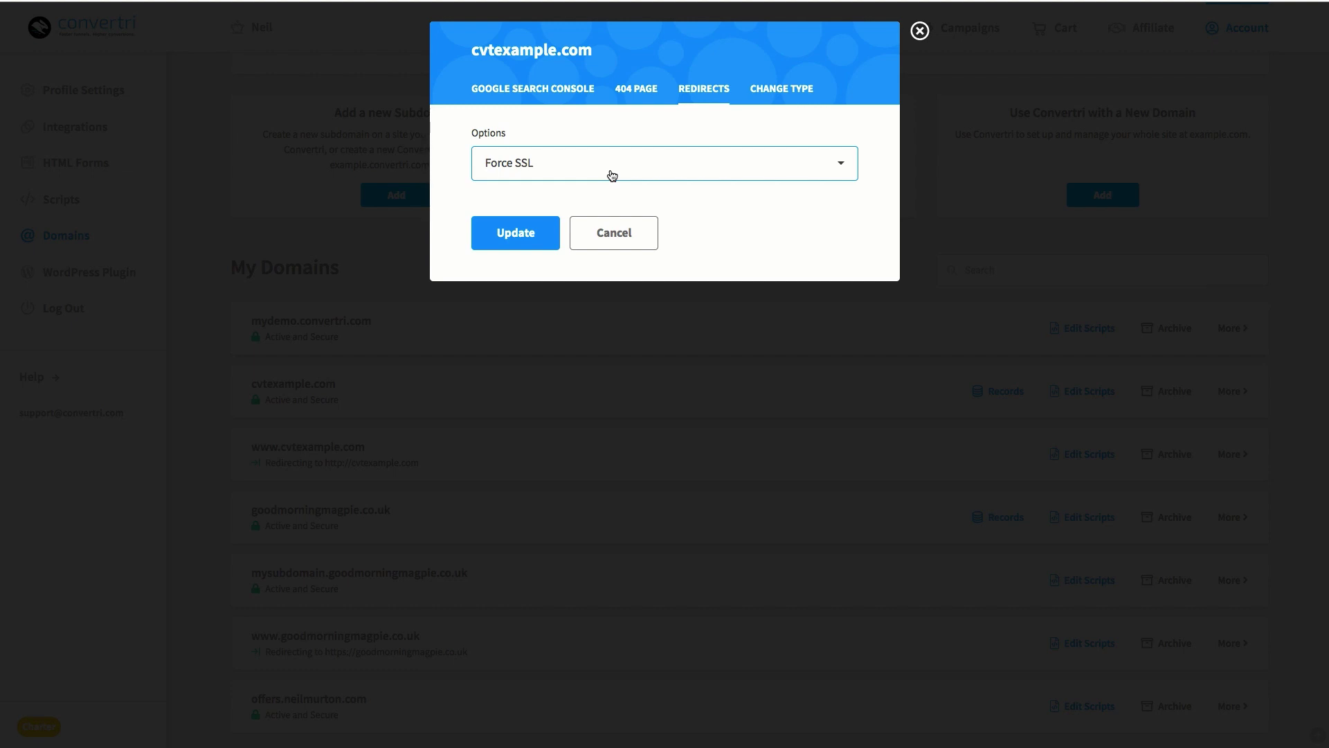
left_click(920, 31)
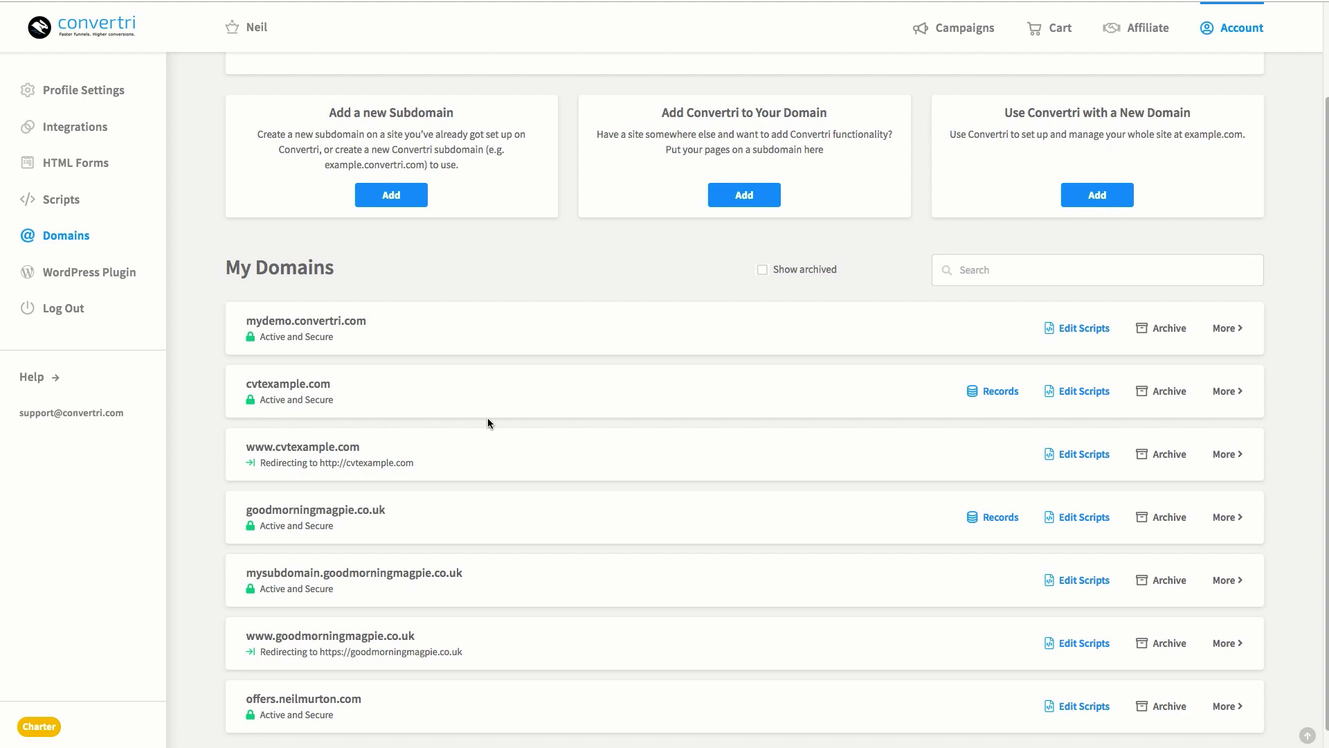
left_click(1005, 389)
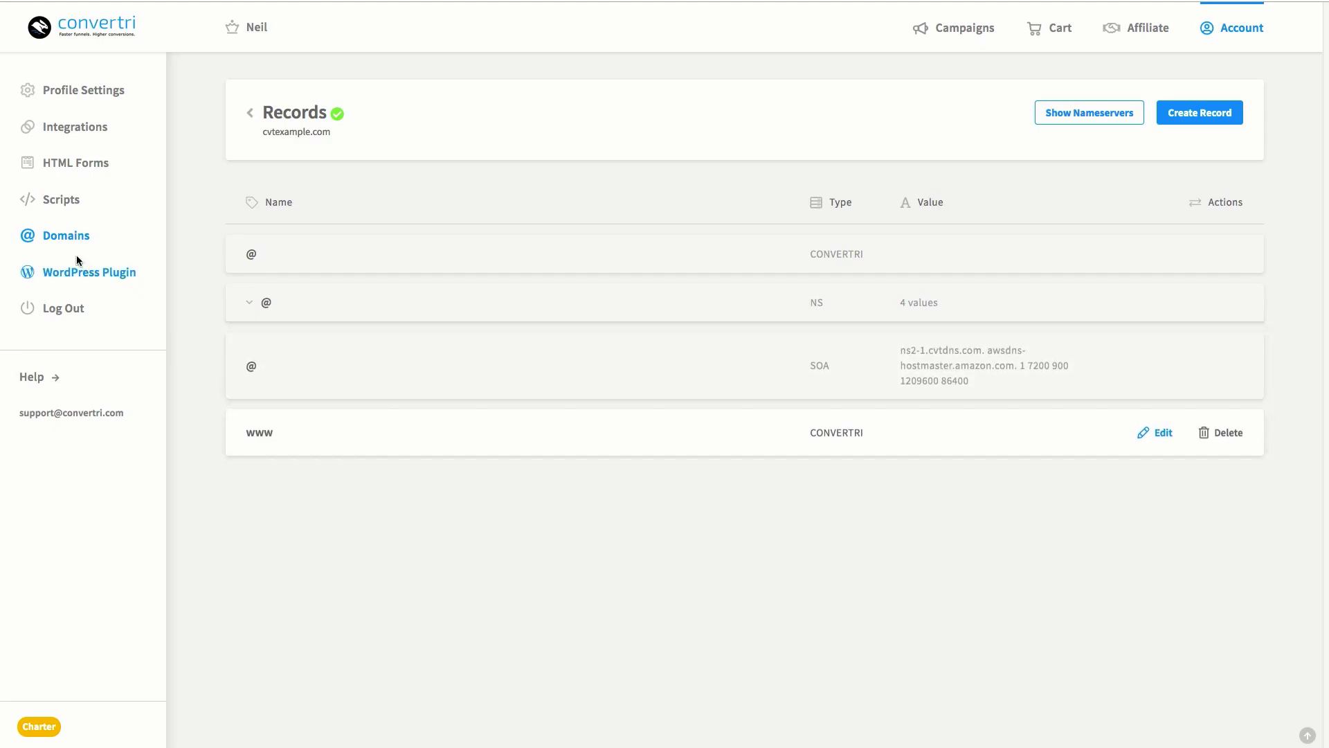
left_click(65, 236)
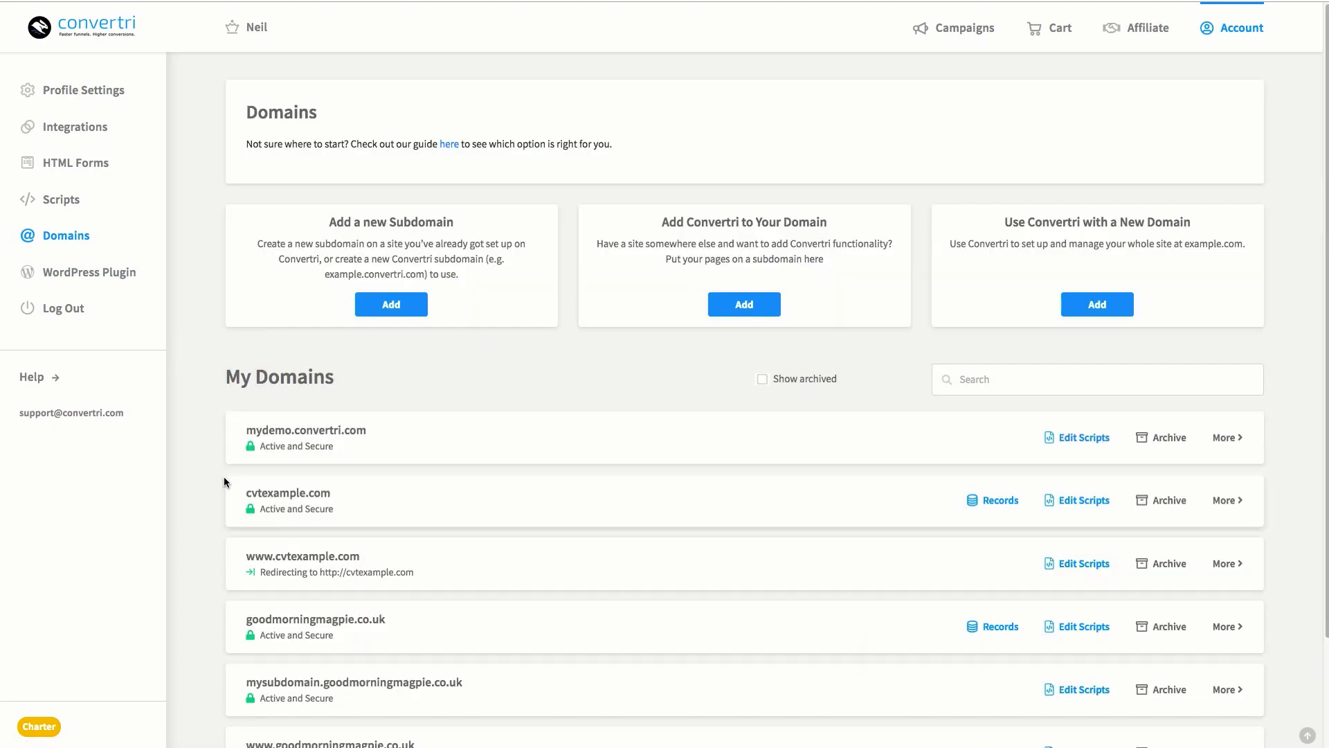
scroll(223, 476, "down", 2)
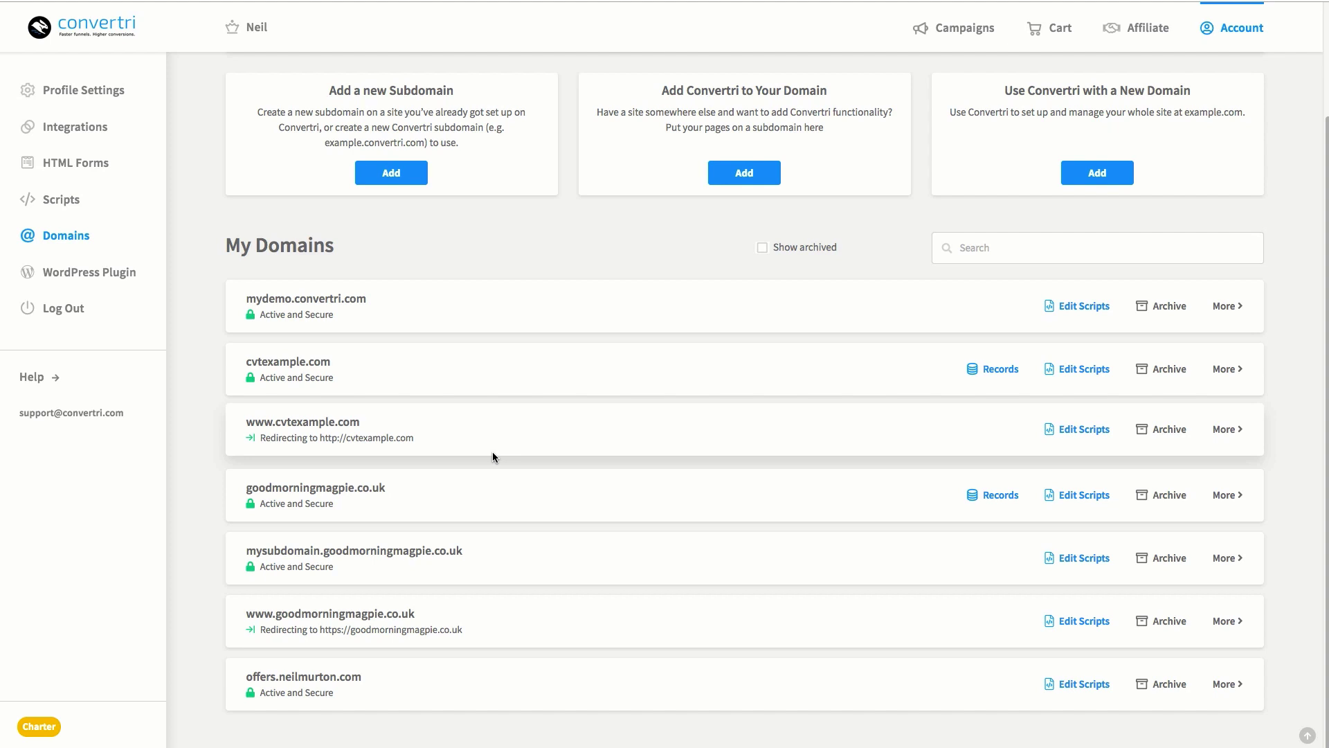
- Create a funnel from the Adventure Funnel template assigned to cvtexample.com
left_click(955, 34)
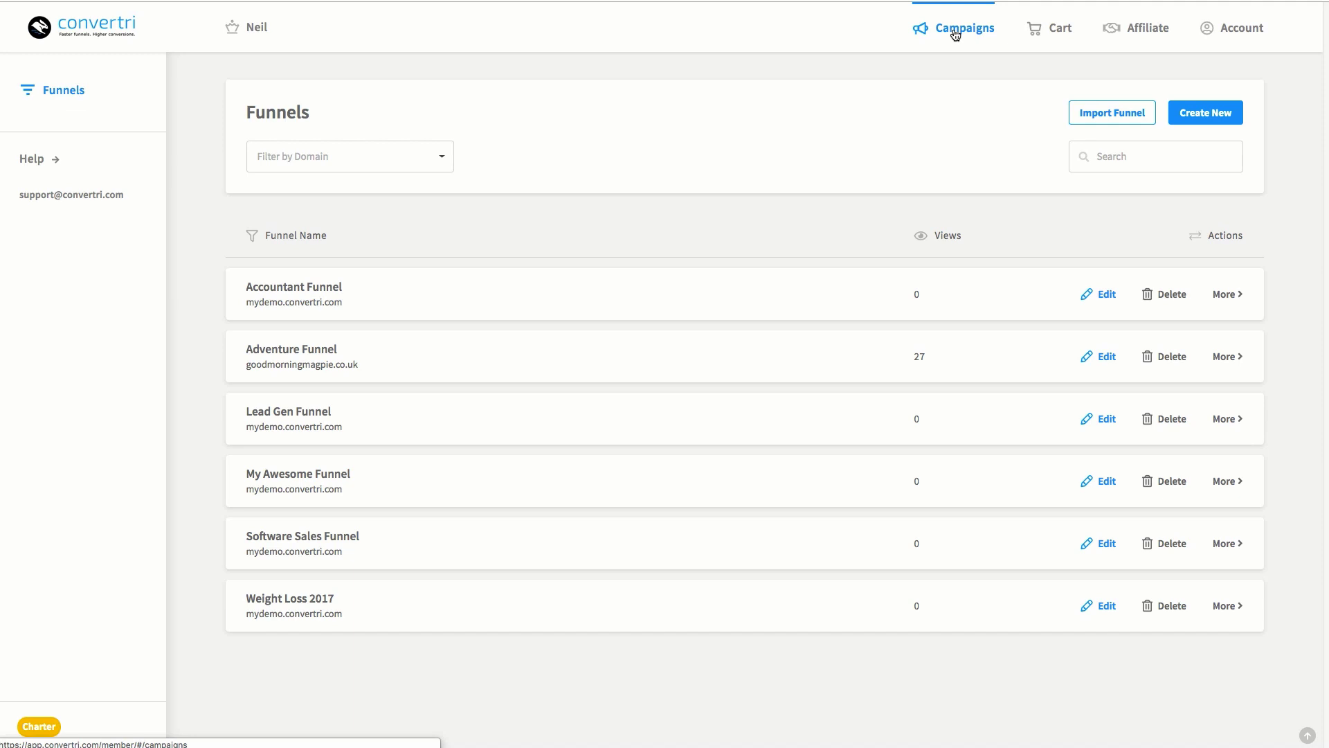
left_click(1201, 115)
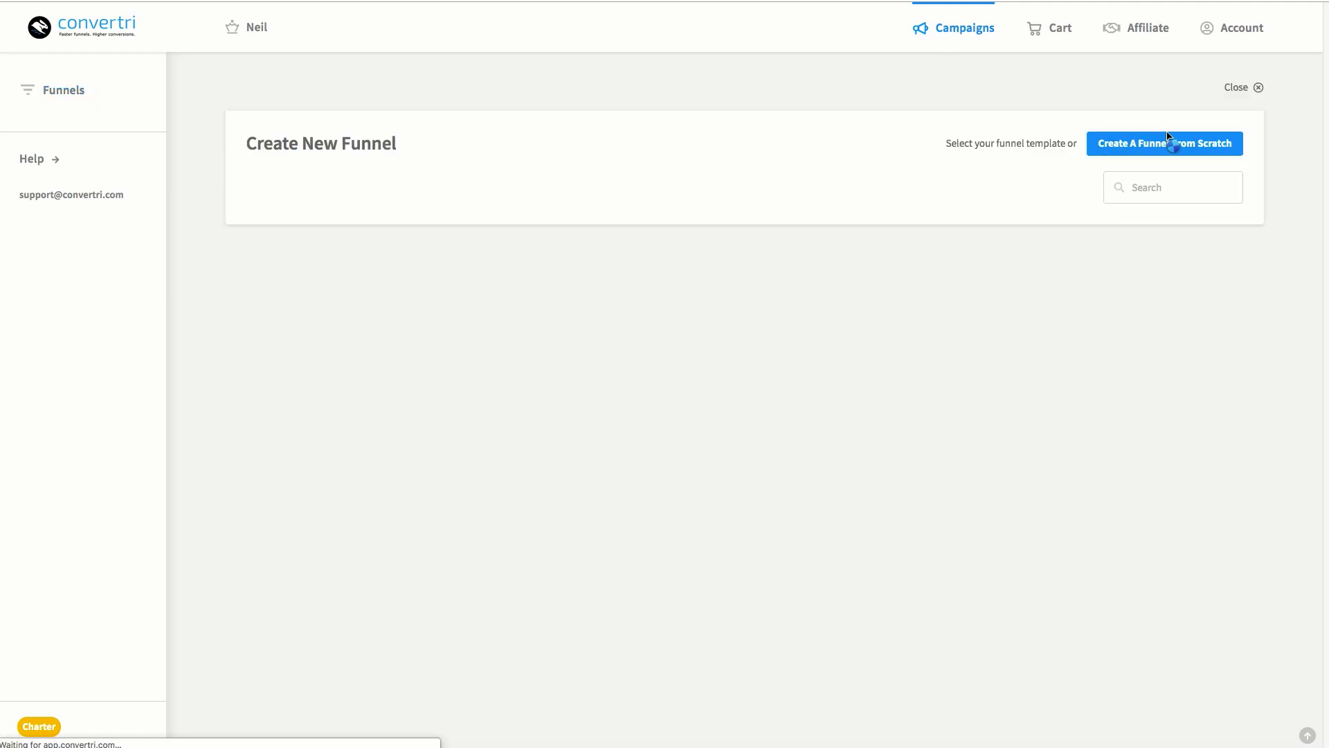
scroll(540, 395, "down", 3)
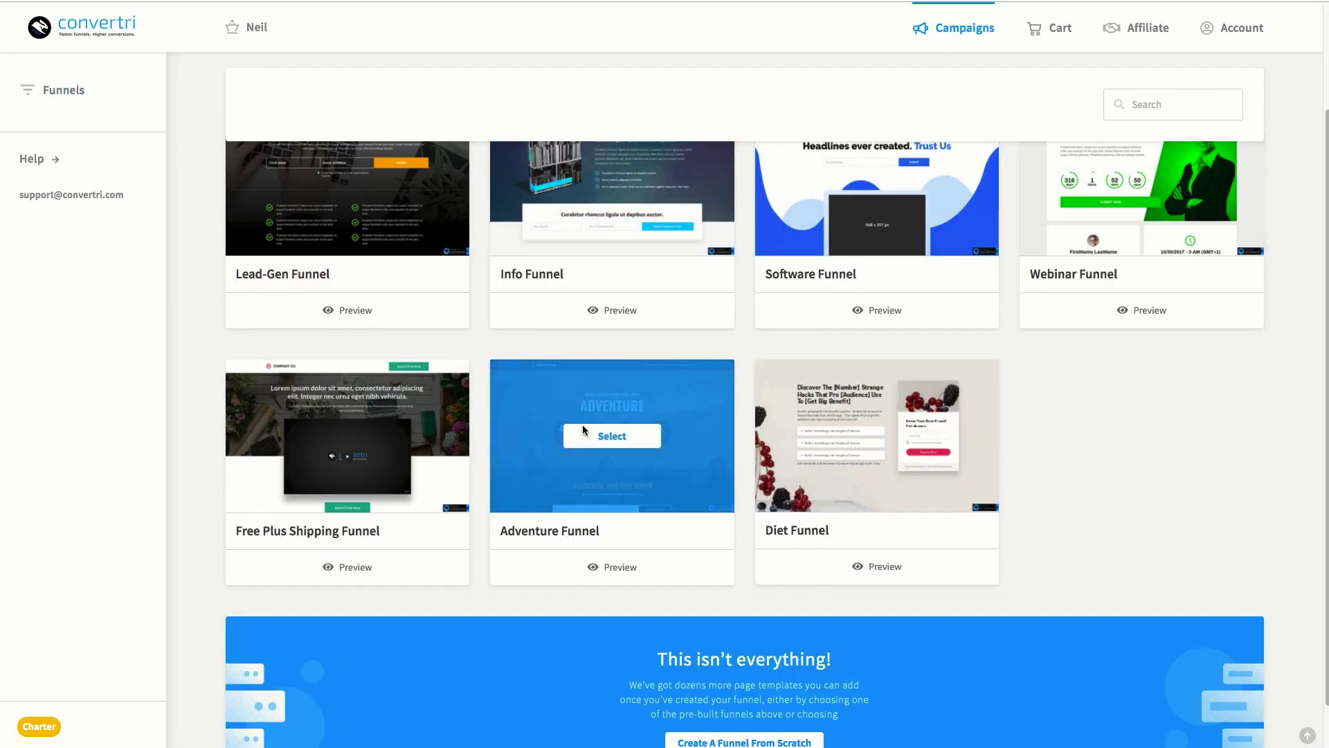
left_click(622, 443)
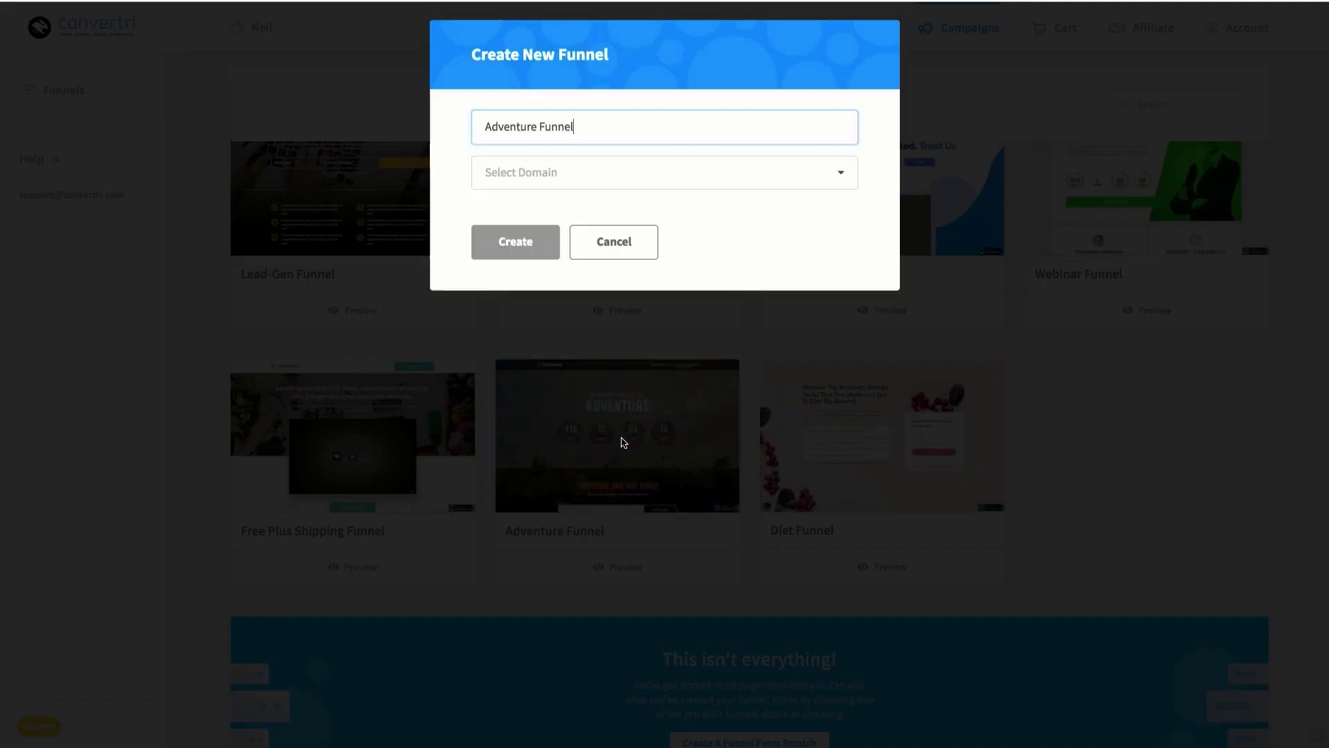
left_click(839, 173)
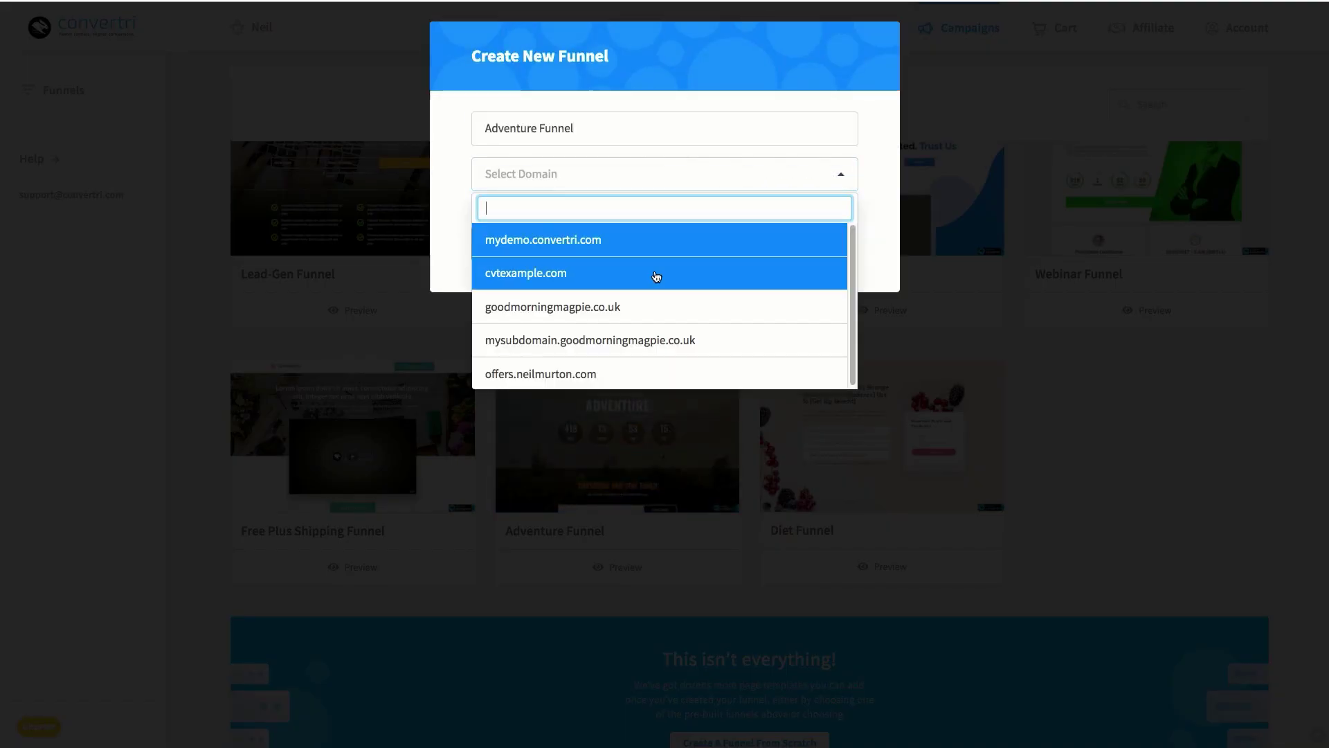
left_click(656, 273)
left_click(521, 248)
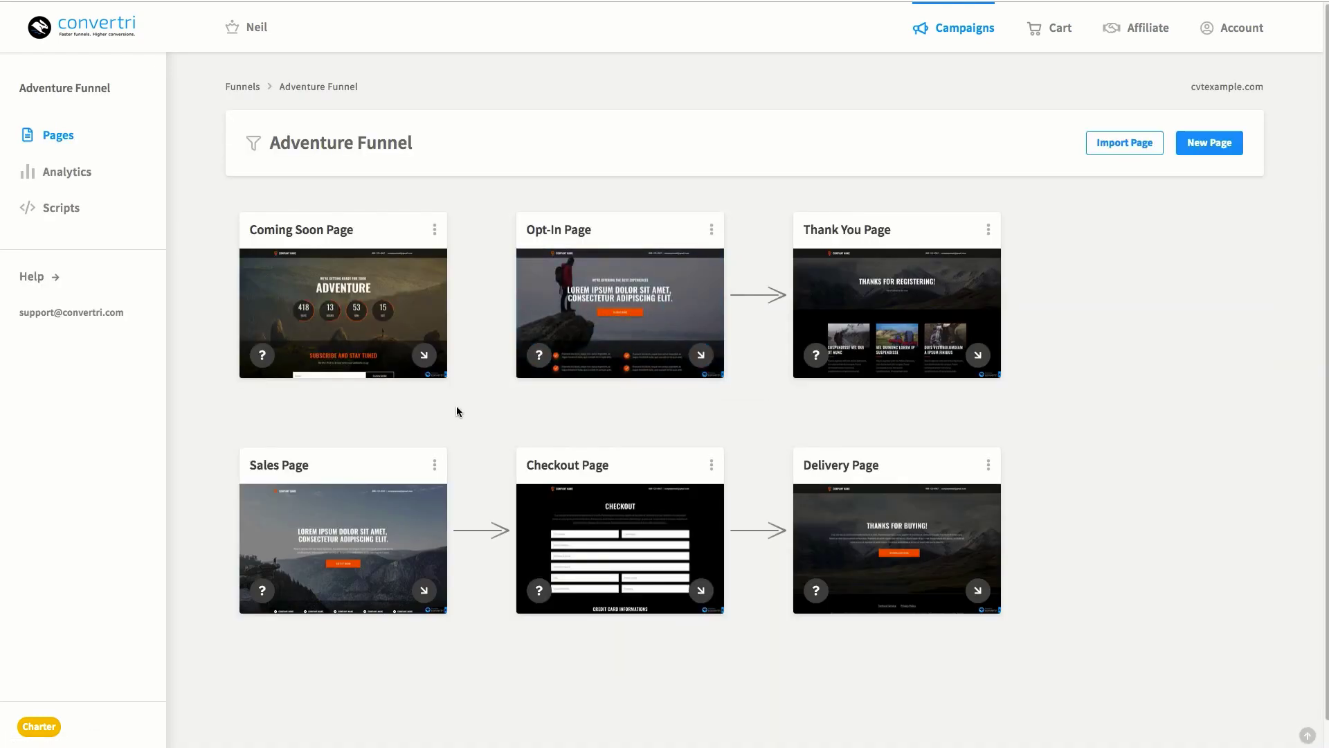
- Publish the Coming Soon Page with an empty path and view it live
left_click(357, 318)
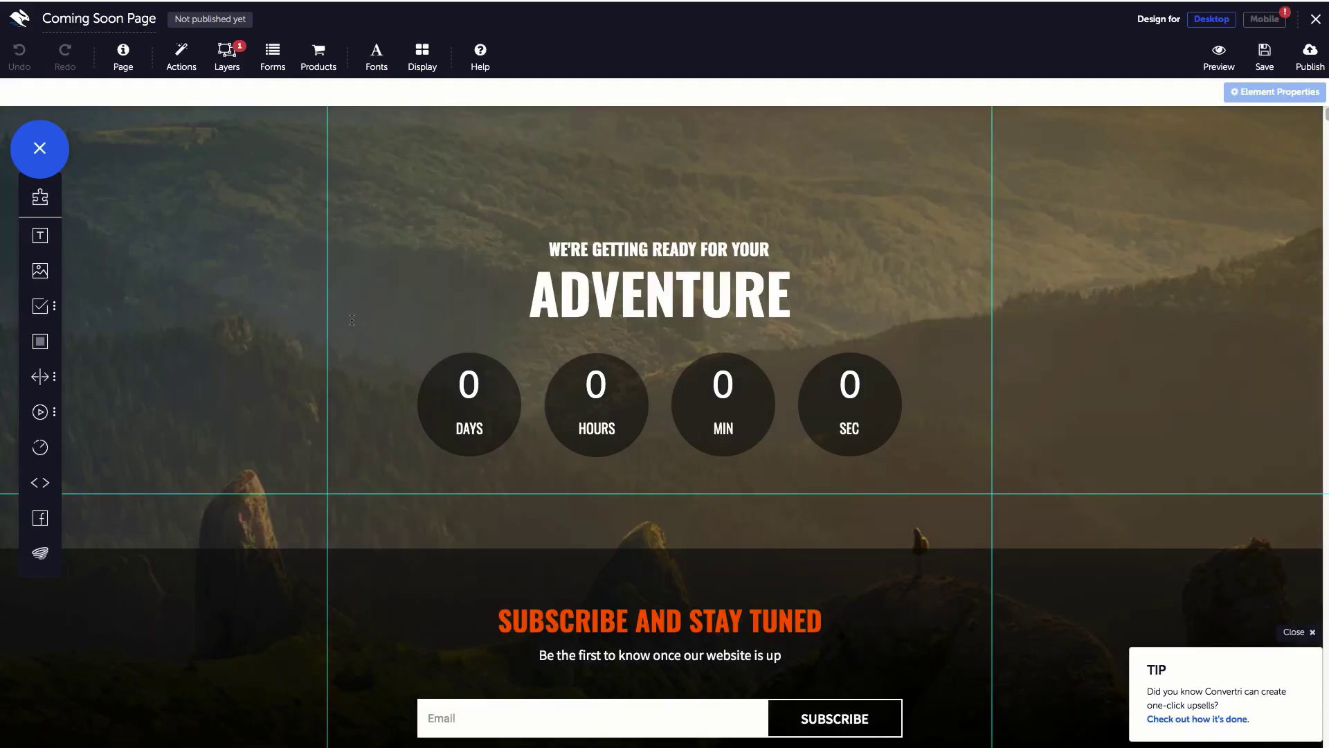
left_click(1310, 63)
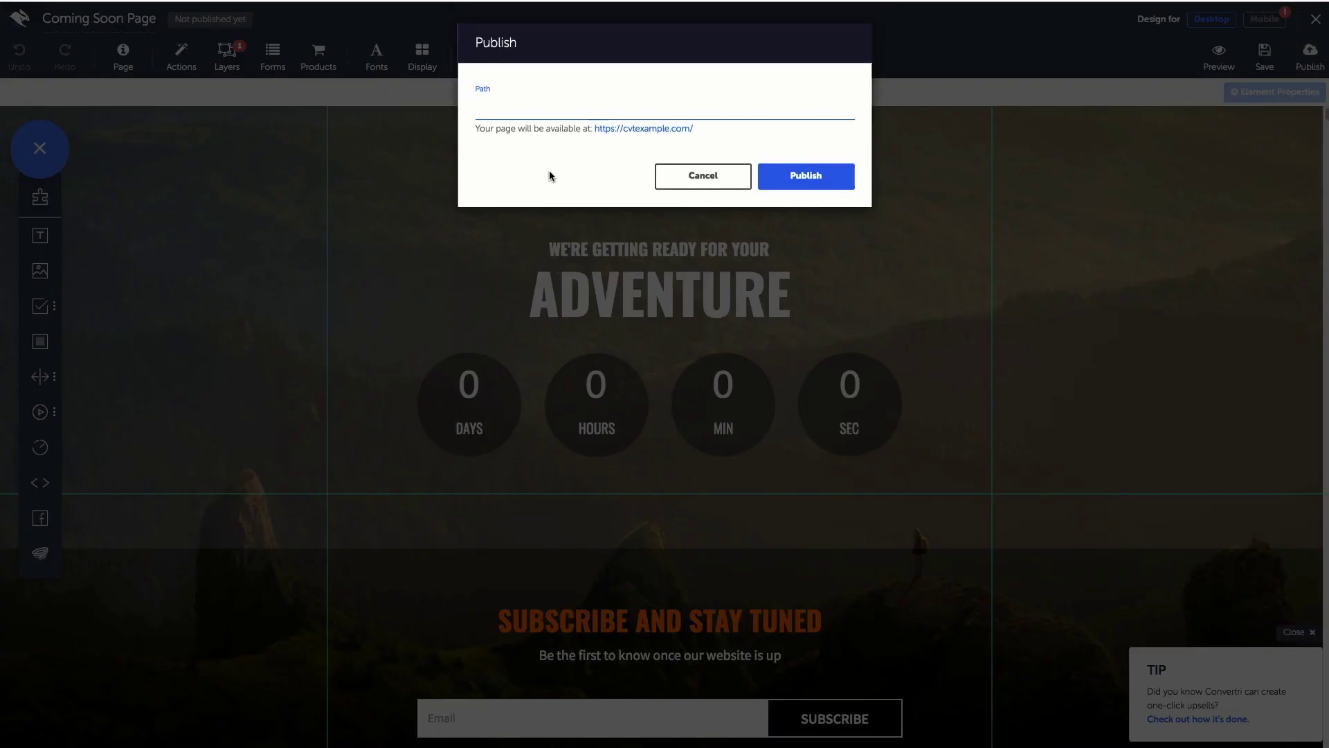
left_click(779, 182)
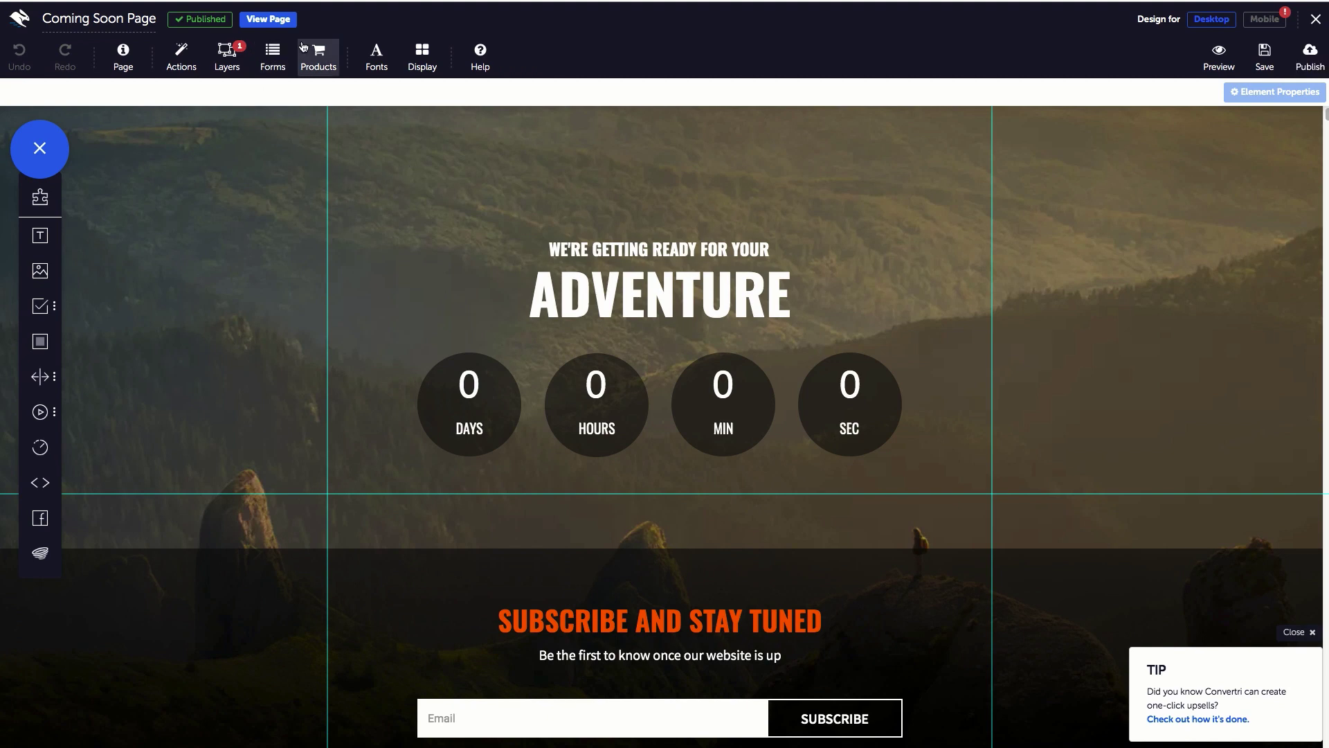
left_click(268, 18)
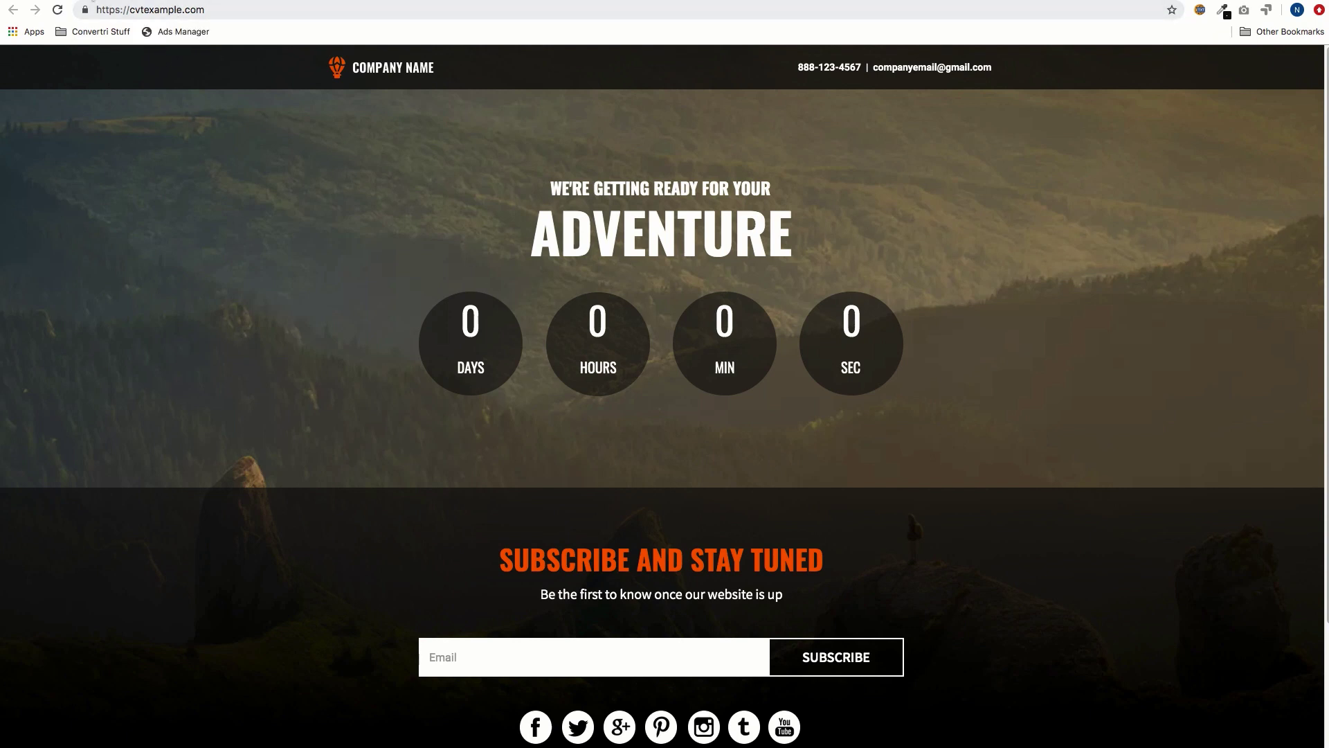
left_click(151, 9)
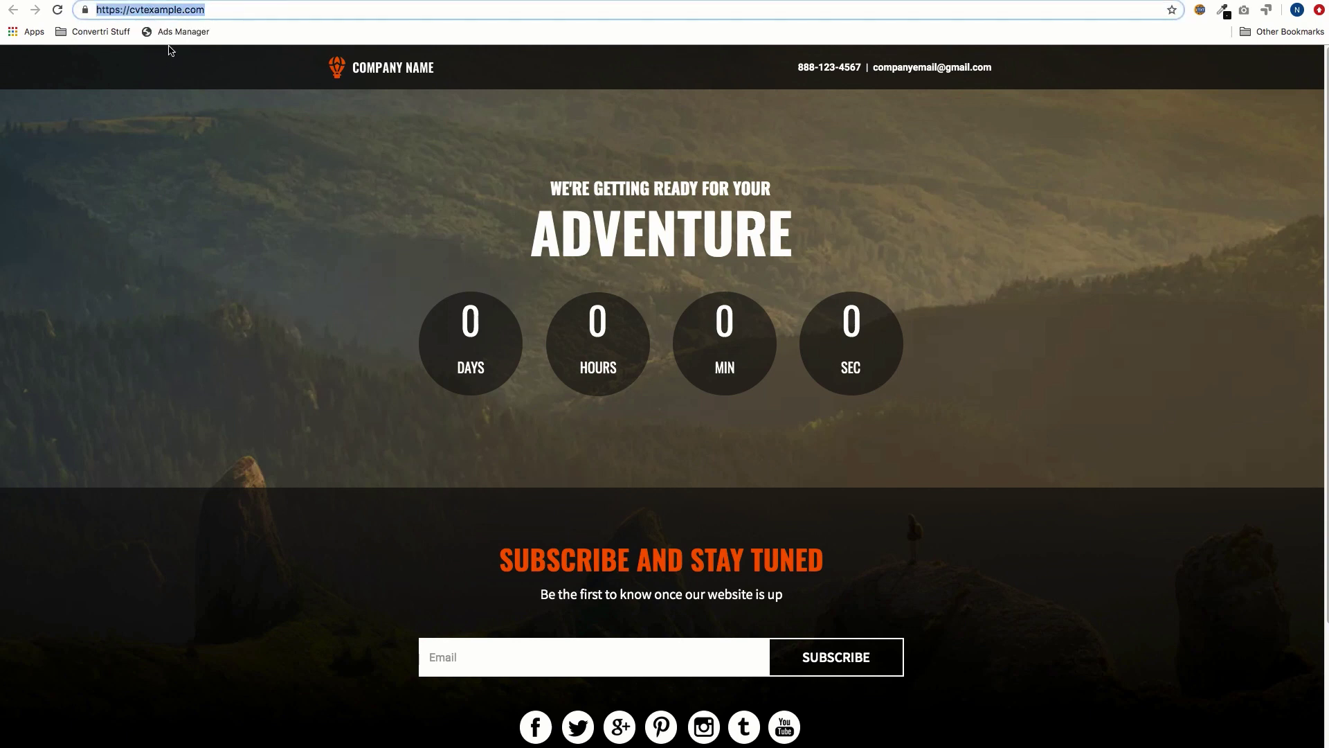
type("www.cvtexamp")
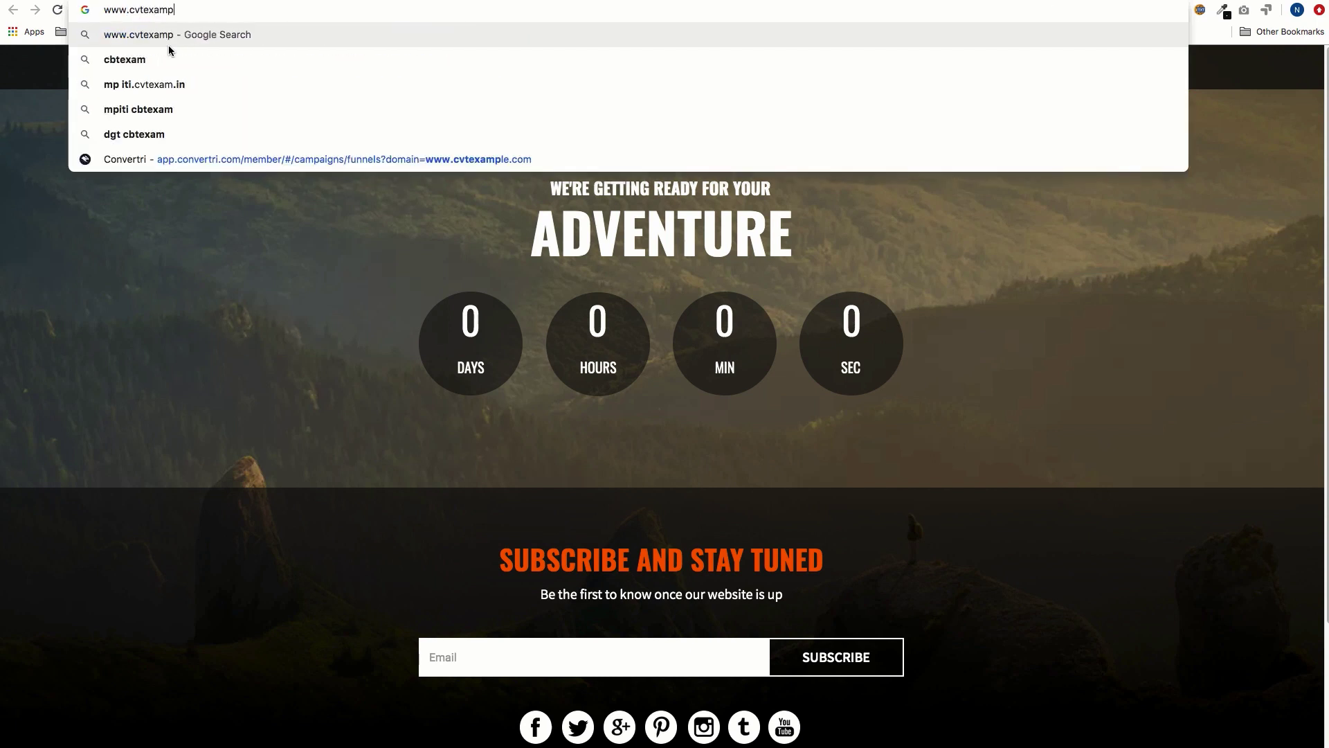
type("le.com")
key("Return")
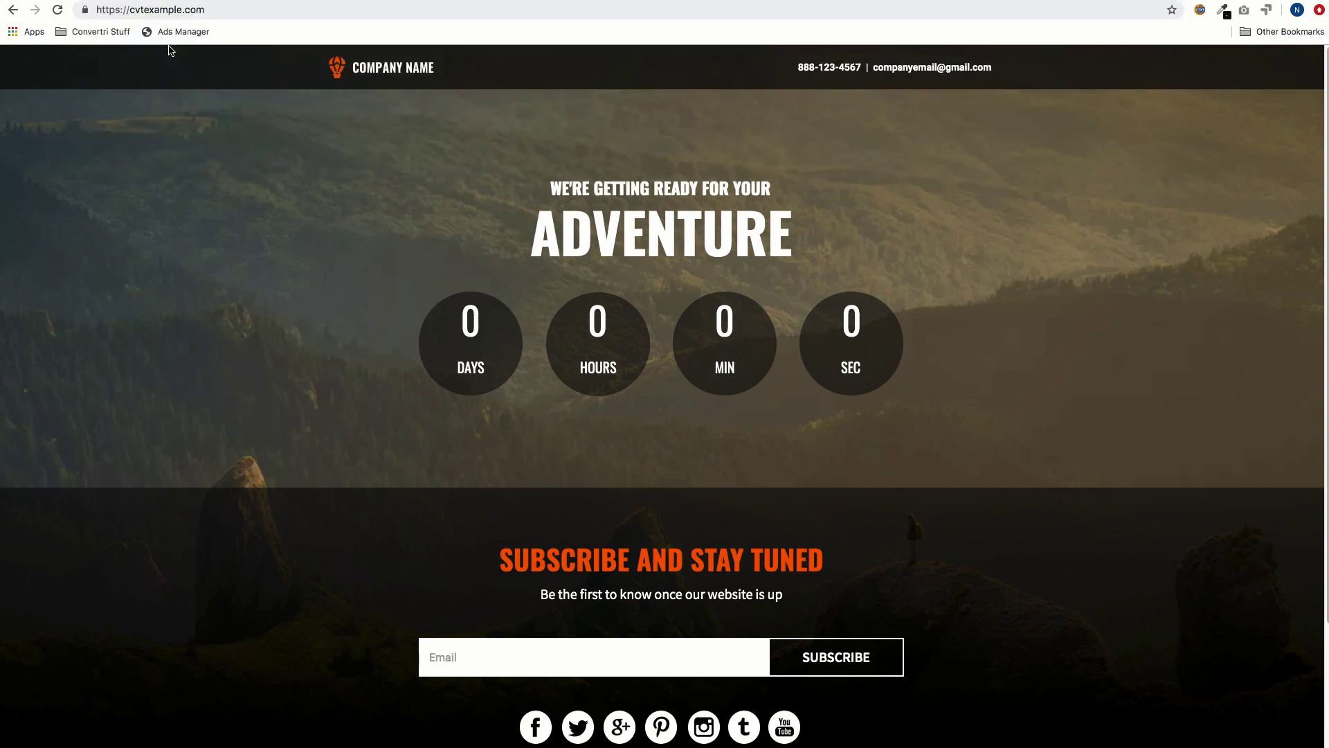